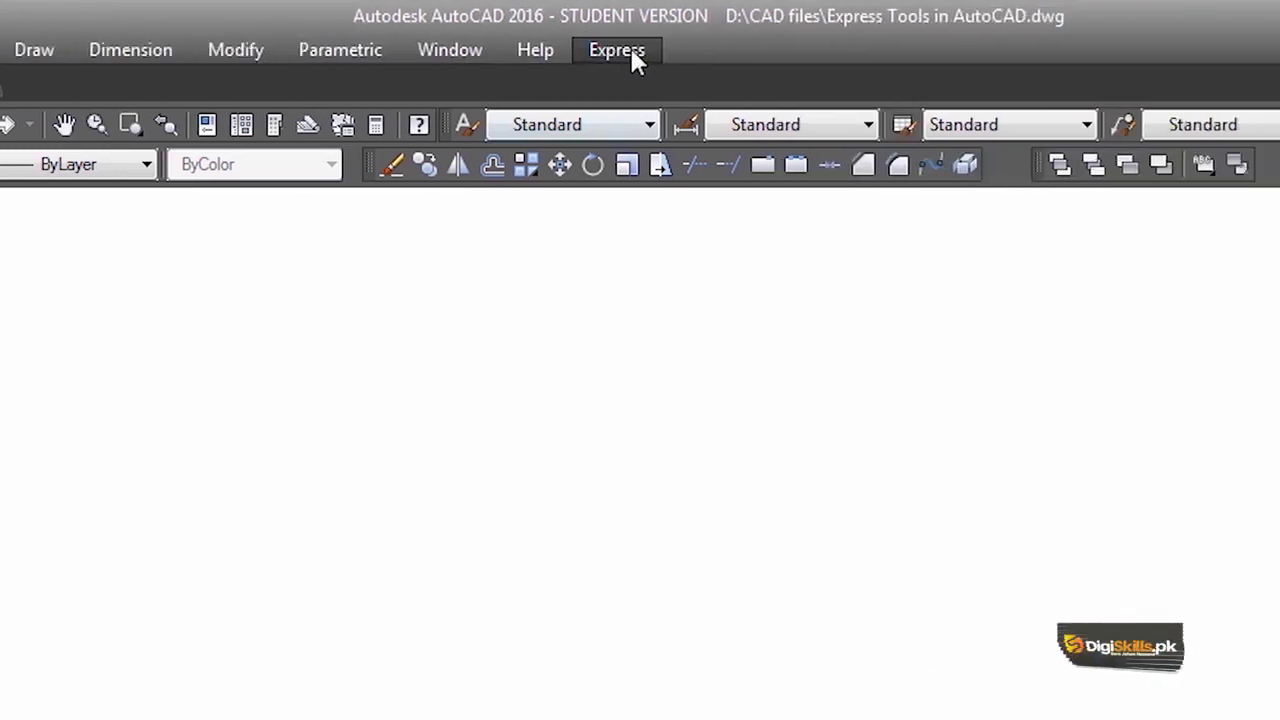
Browse the Express add-on tools list and cancel an accidental selection window.
click(632, 57)
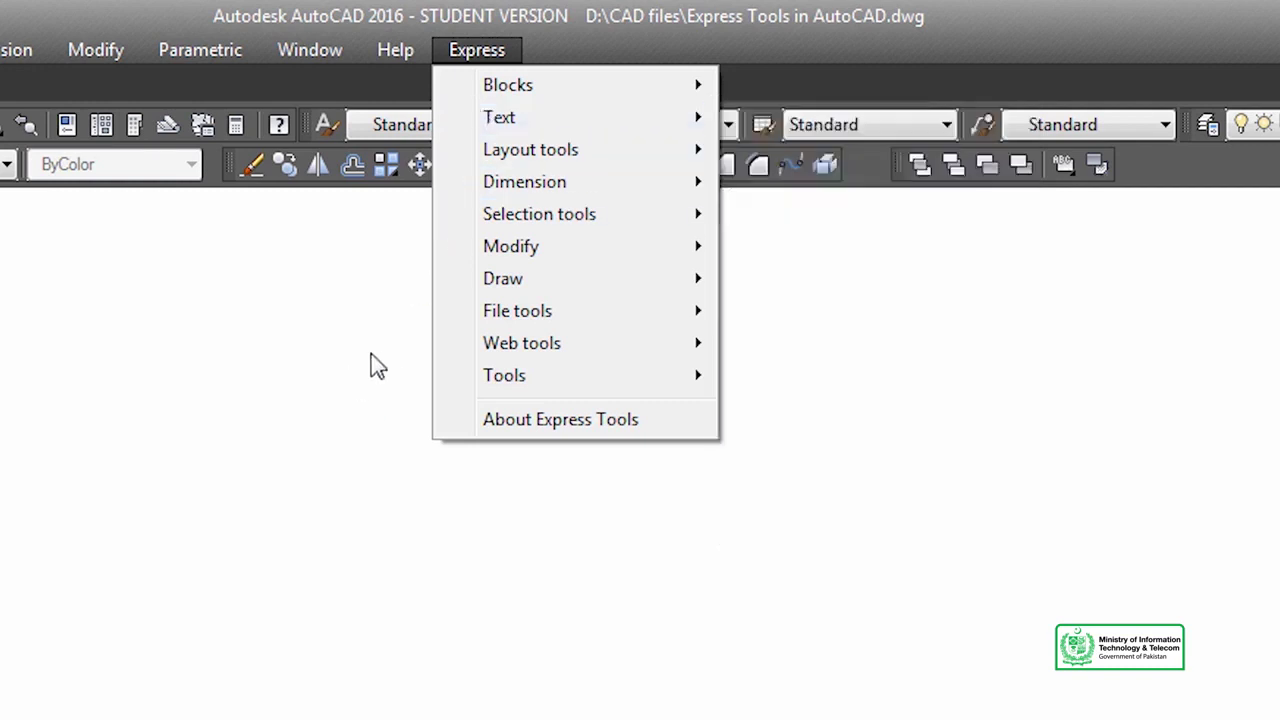
click(371, 351)
click(250, 566)
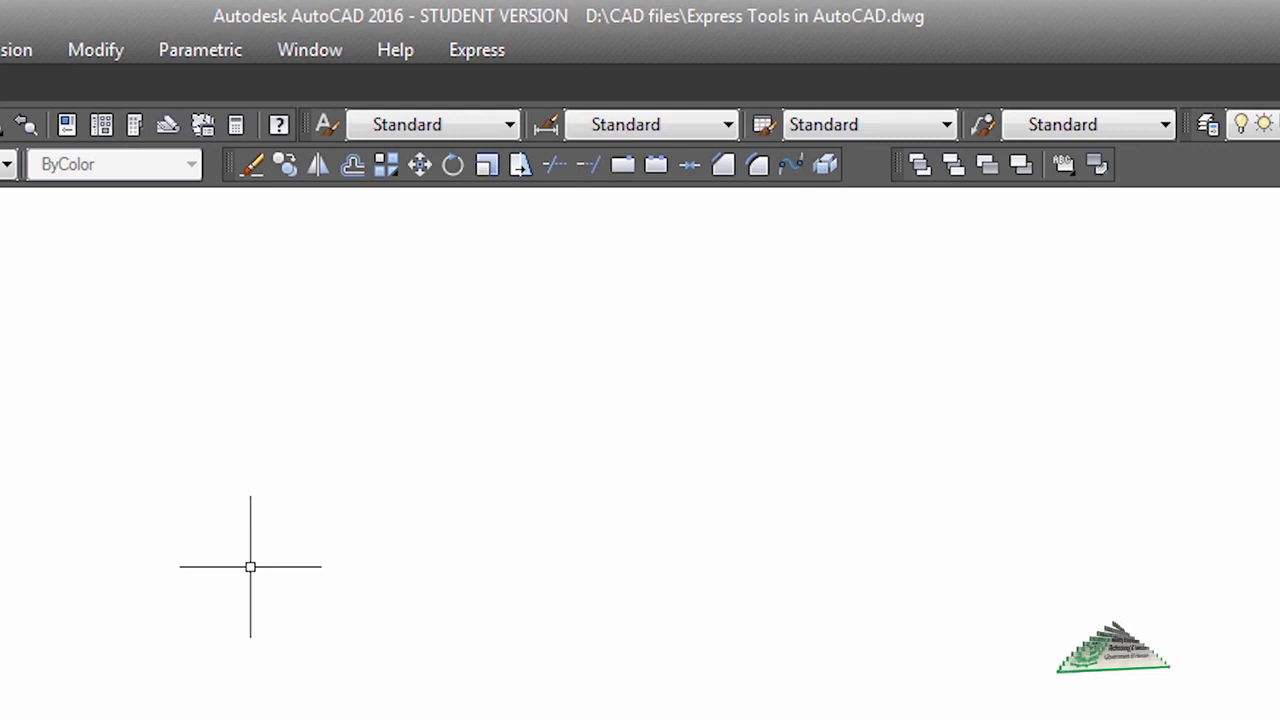
click(476, 58)
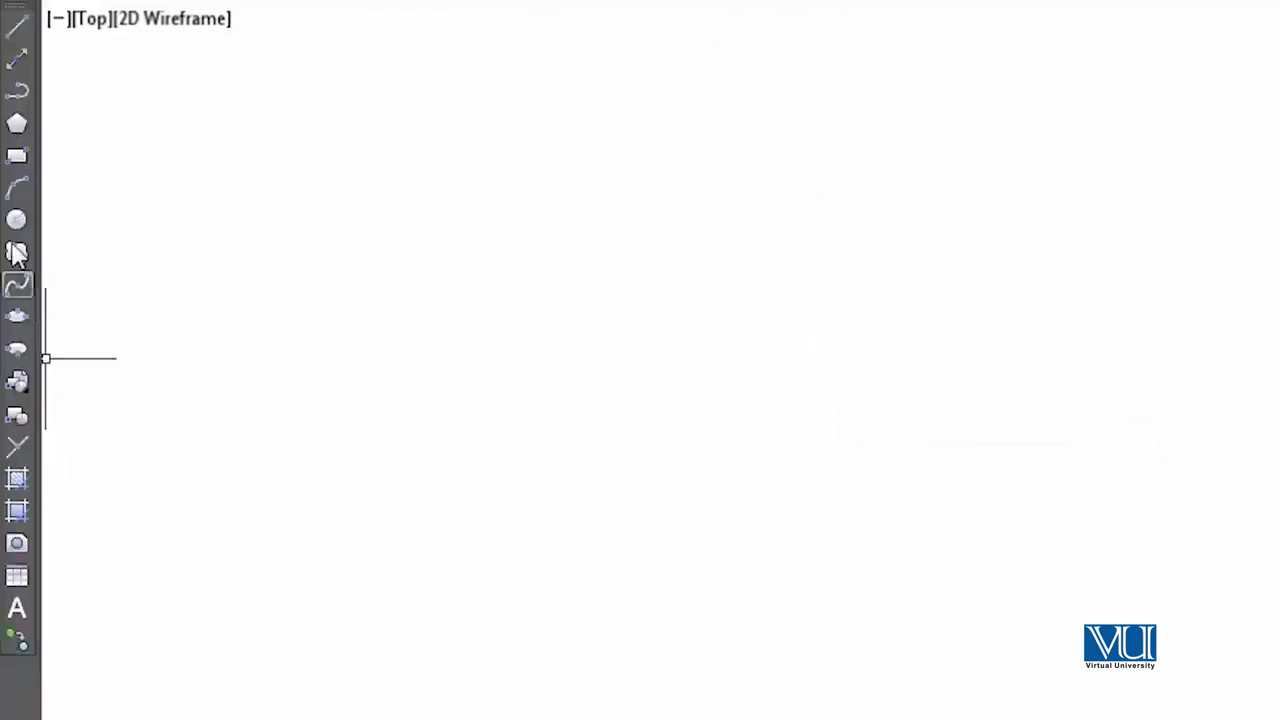
Draw a 3-point arc in the drawing.
click(28, 192)
click(857, 674)
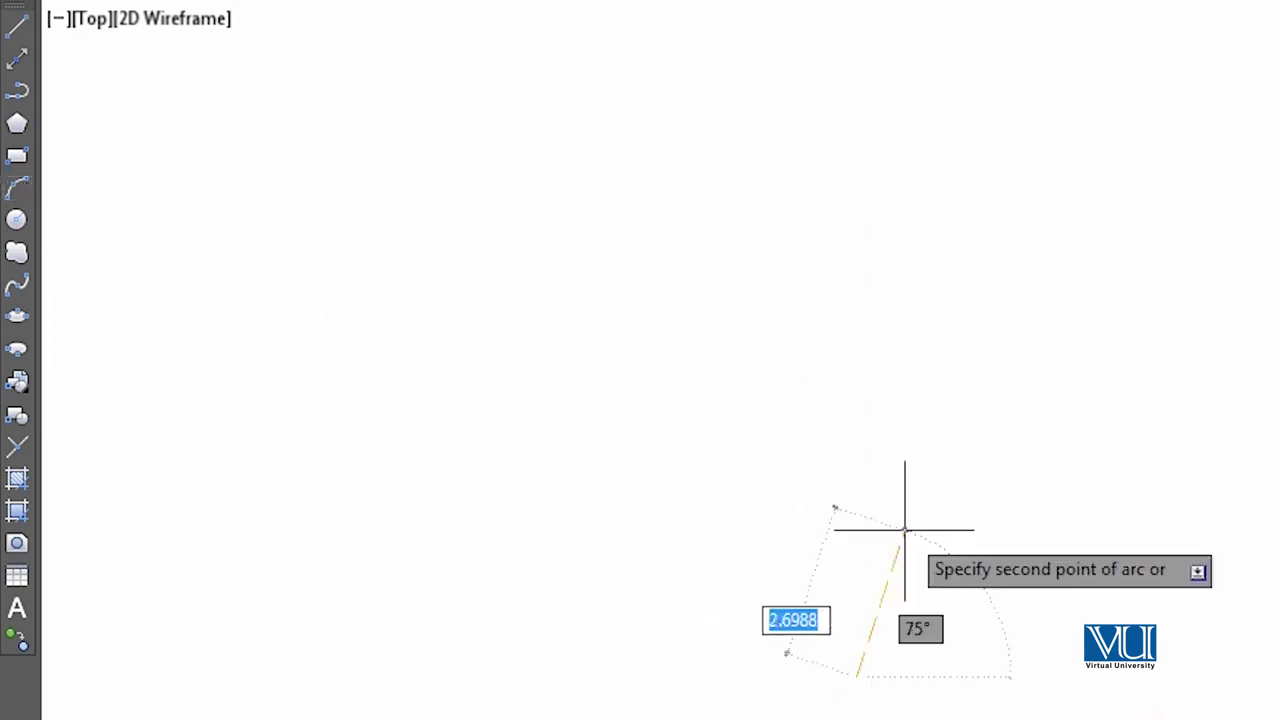
click(1037, 394)
click(811, 440)
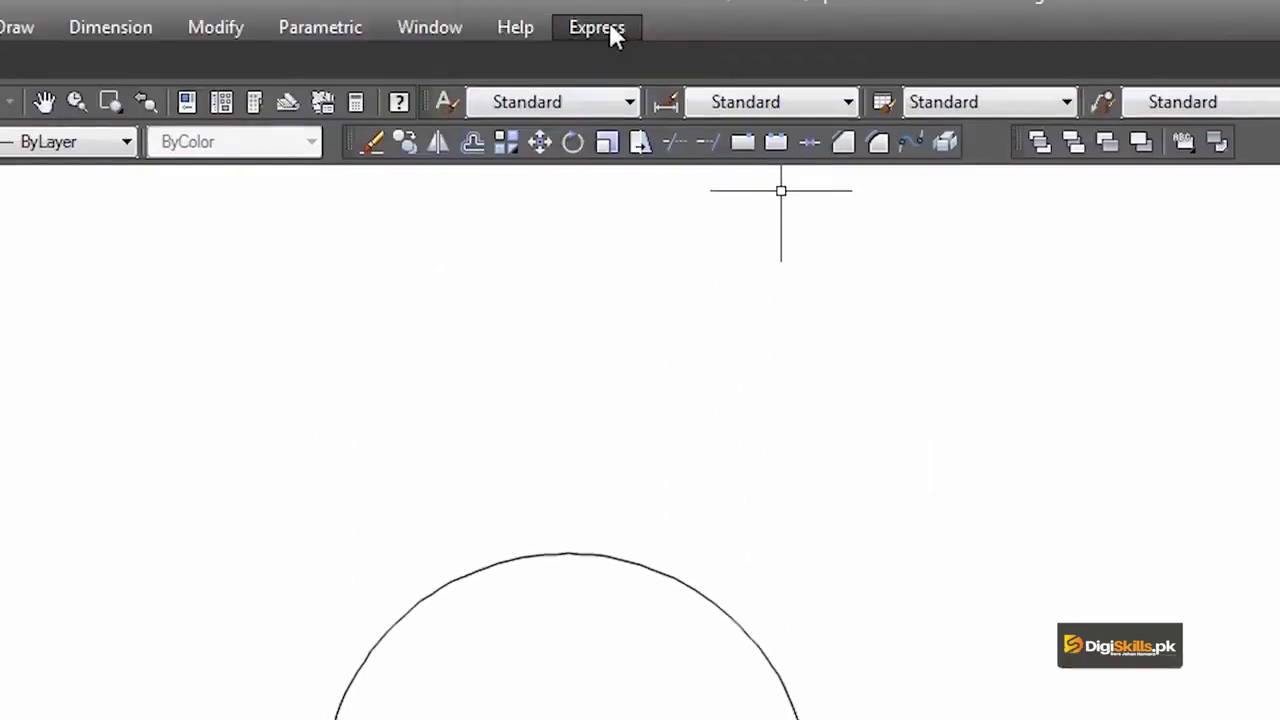
Start Arc-Aligned Text from Express Tools and pick the new arc.
click(612, 32)
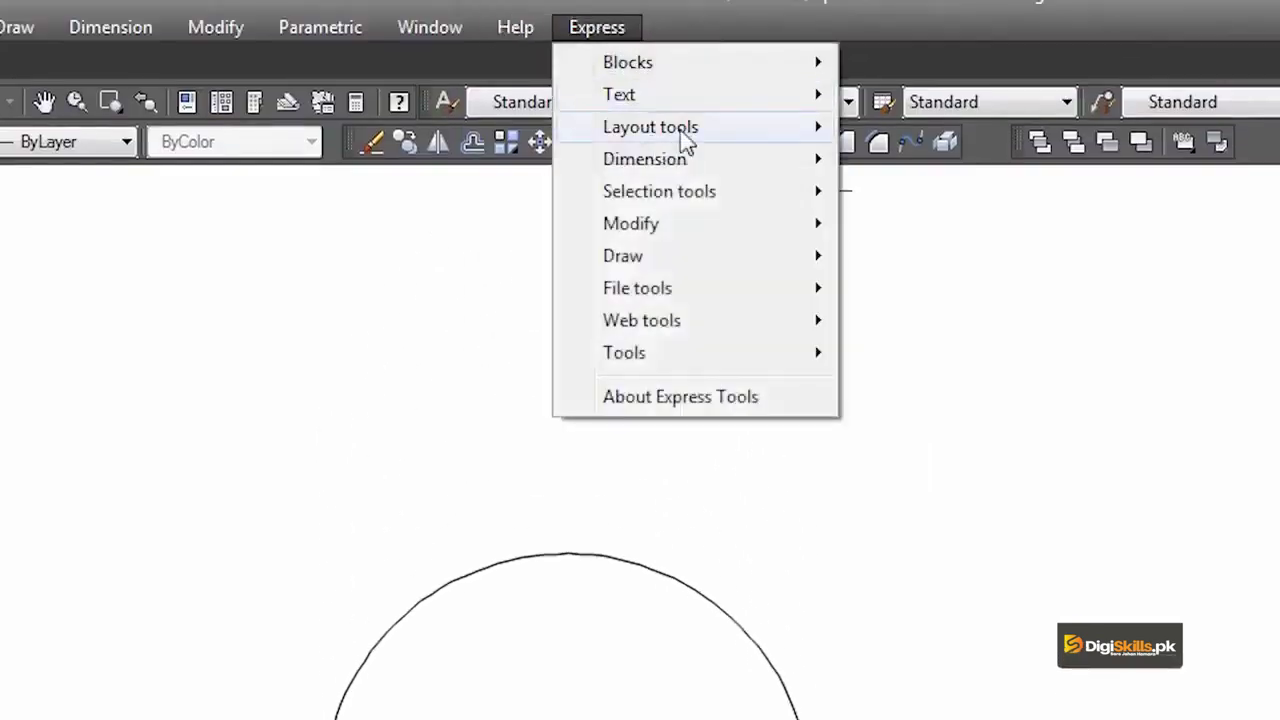
mouse_move(619, 94)
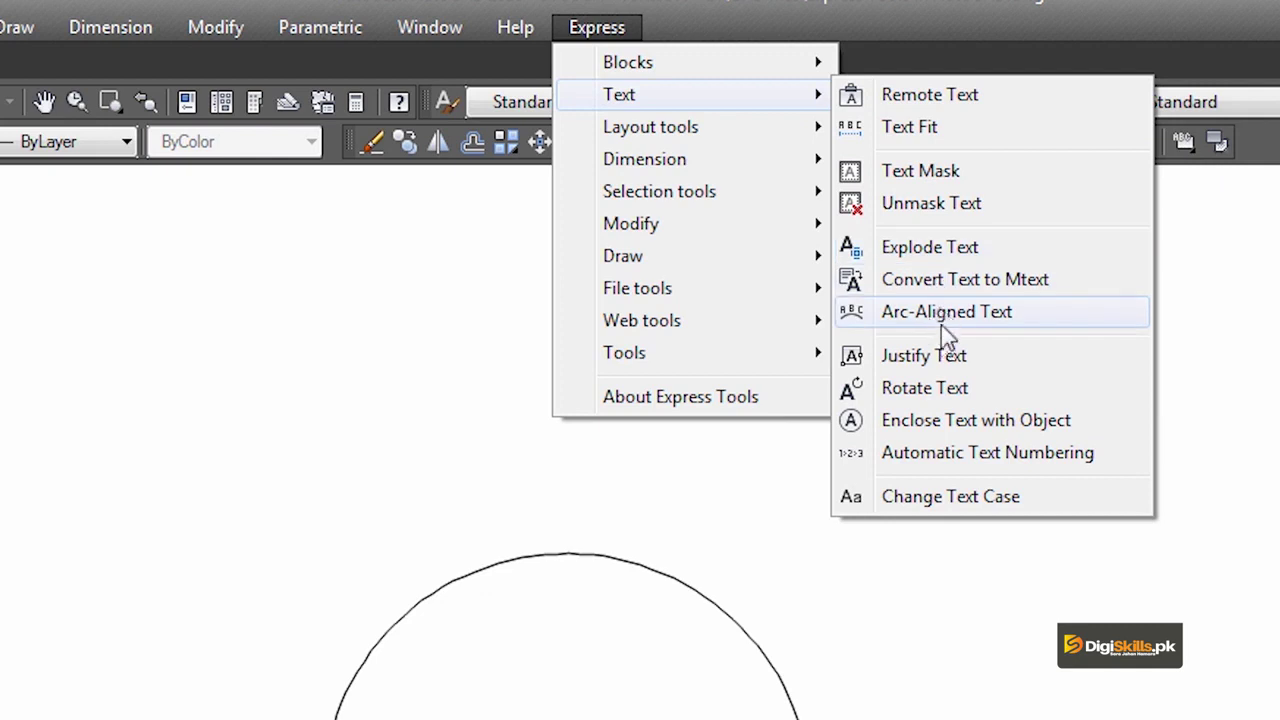
click(942, 318)
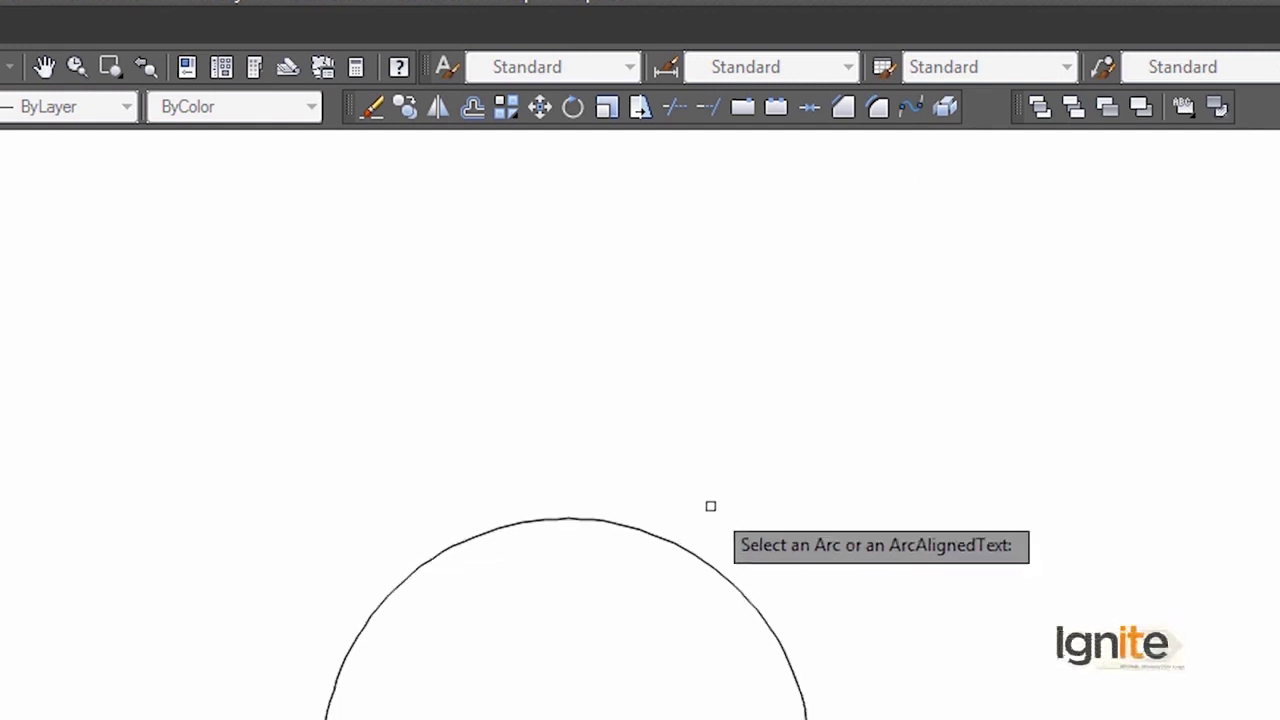
click(656, 216)
text(Pakistan is my)
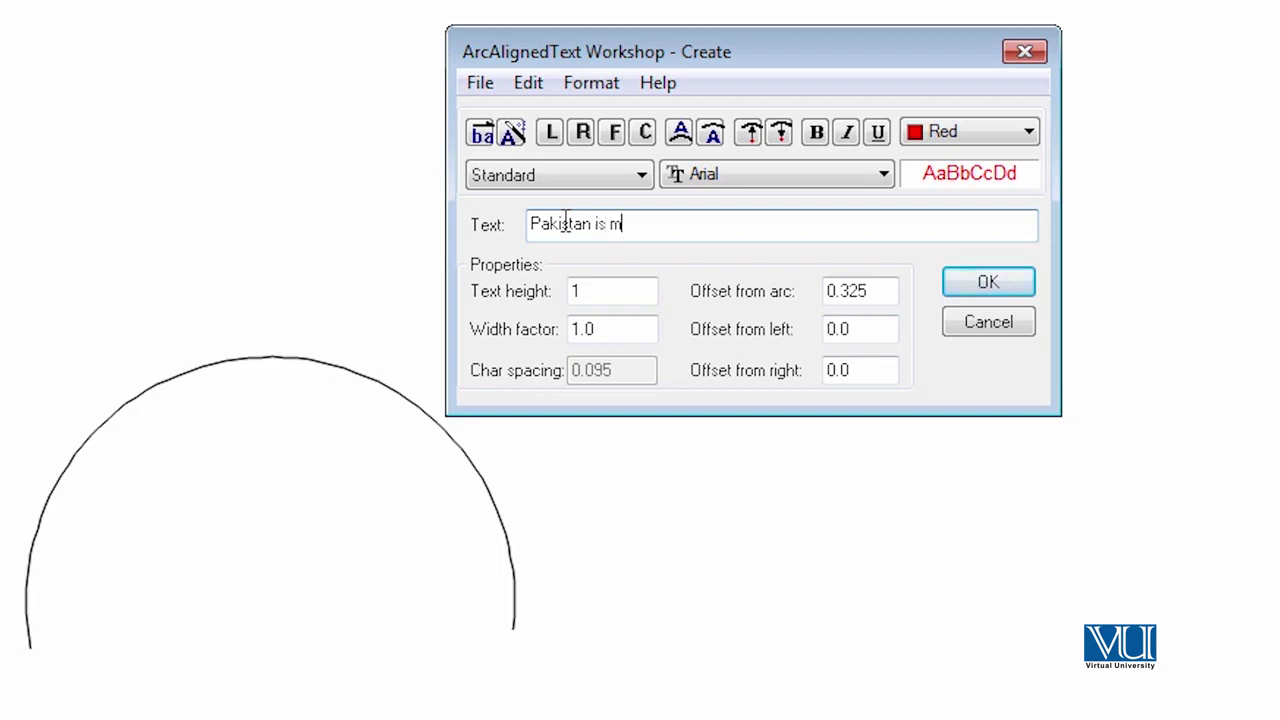
Finish typing 'Pakistan is my homeland', set text height to 2, and place it.
text( homeland)
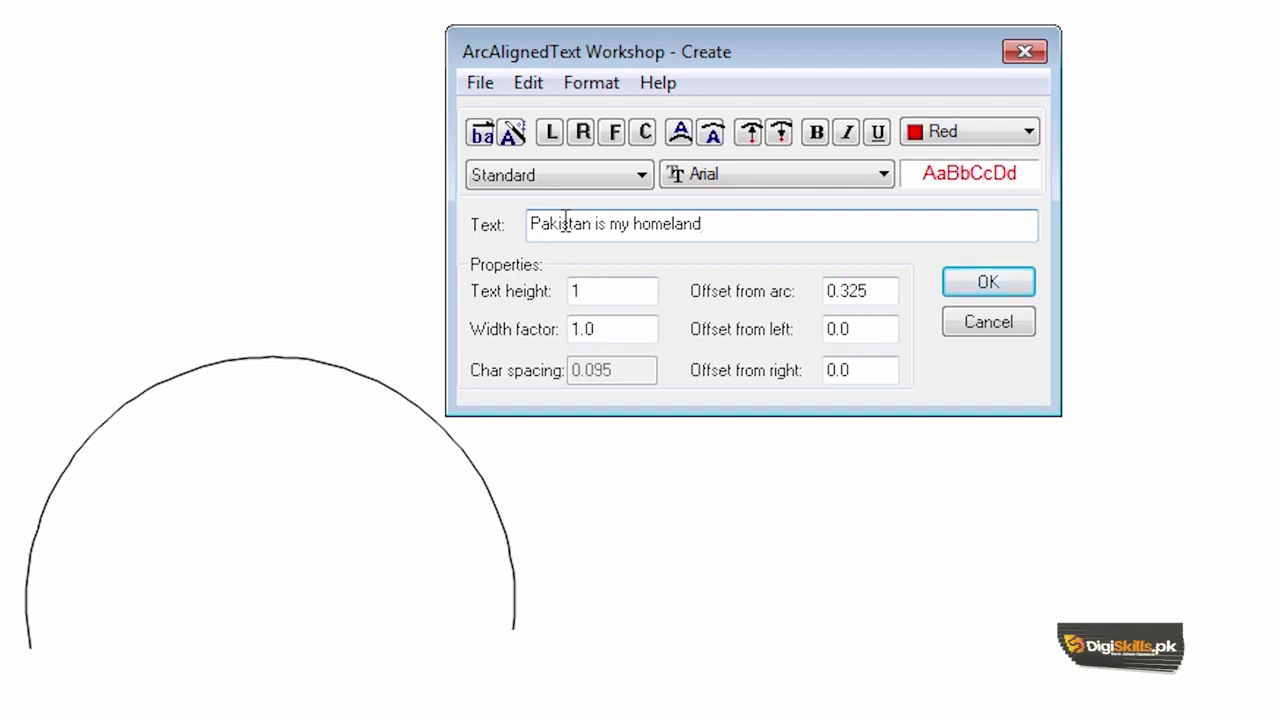
double_click(625, 291)
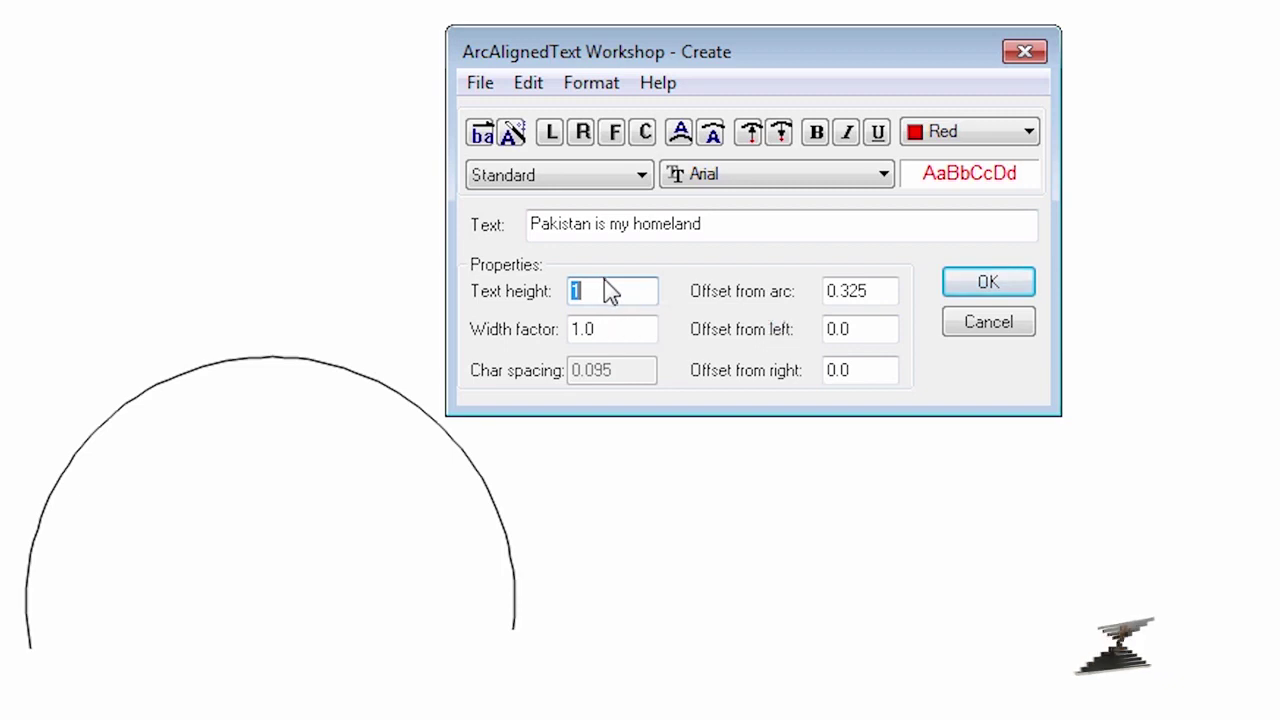
text(2)
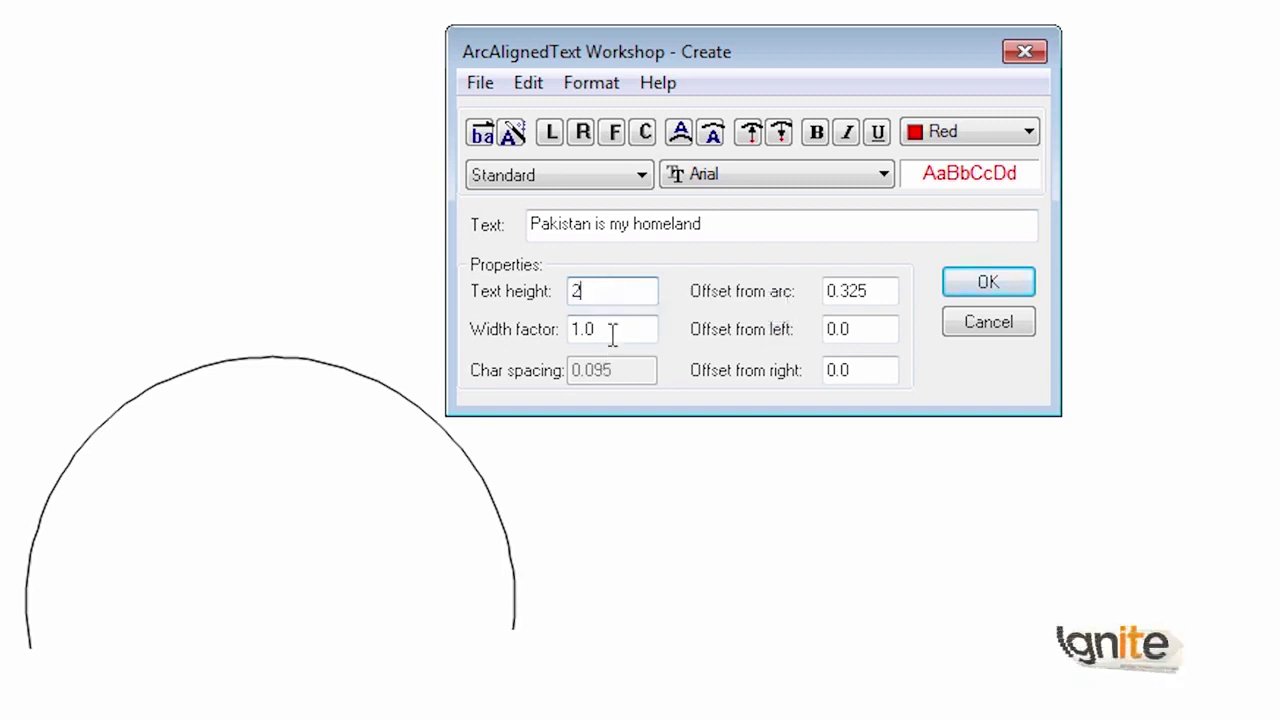
click(618, 320)
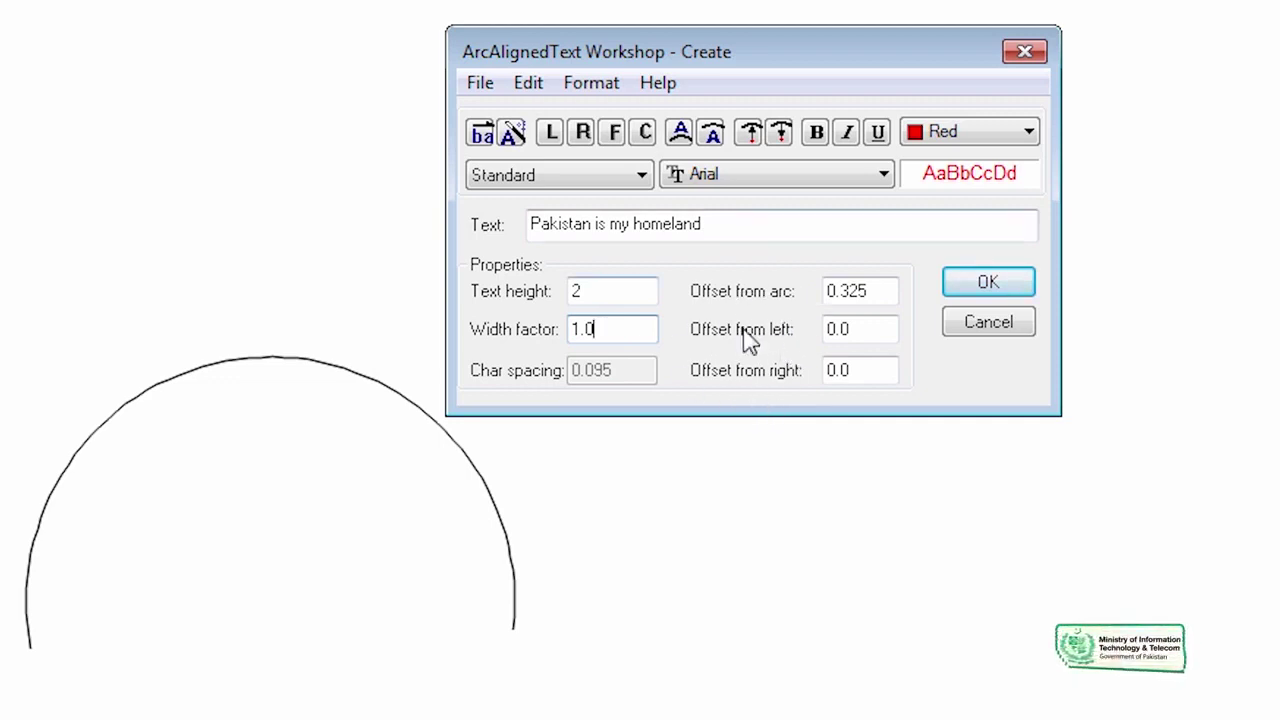
click(985, 284)
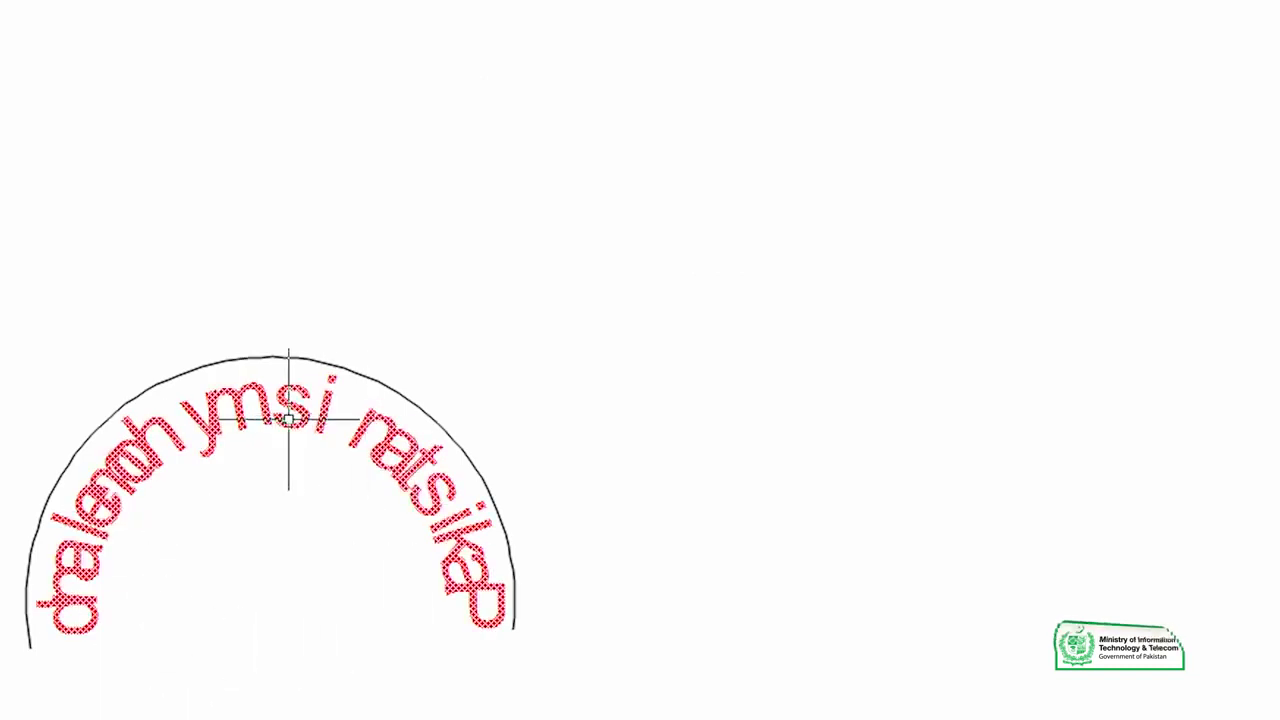
Reverse the arc text's character order so 'Pakistan is my homeland' reads correctly.
click(301, 19)
mouse_move(323, 86)
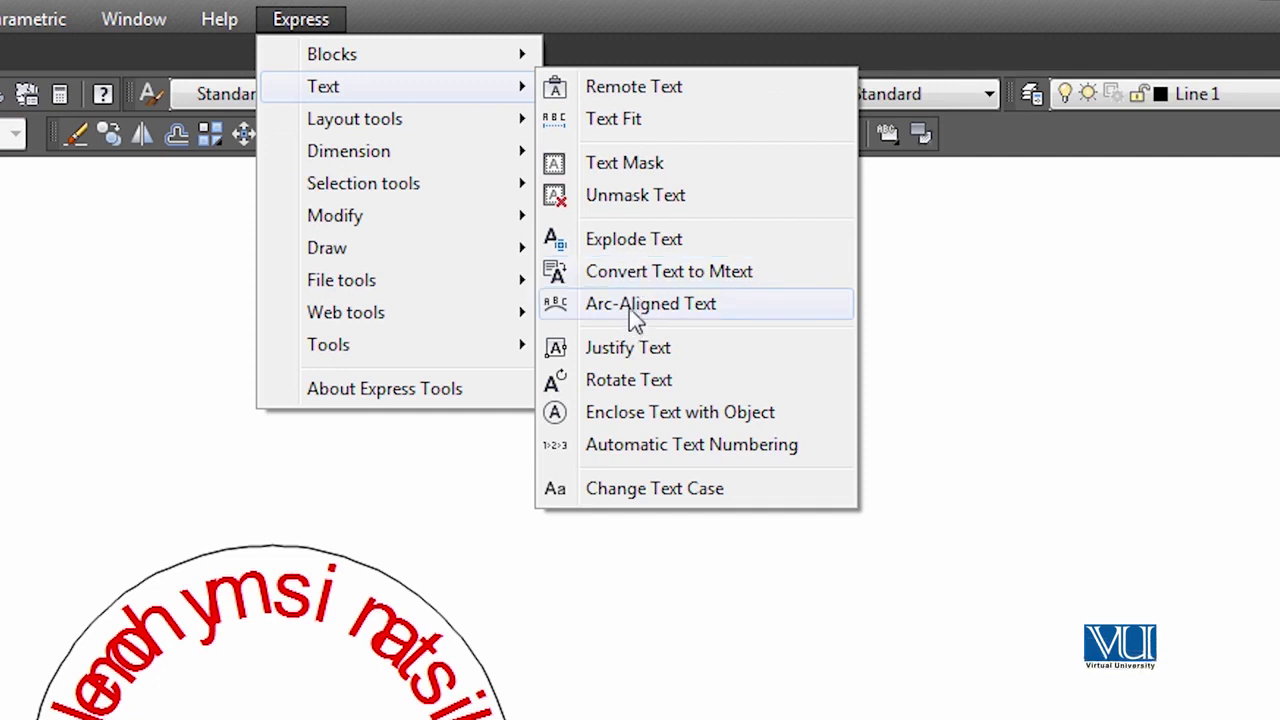
click(629, 308)
click(343, 588)
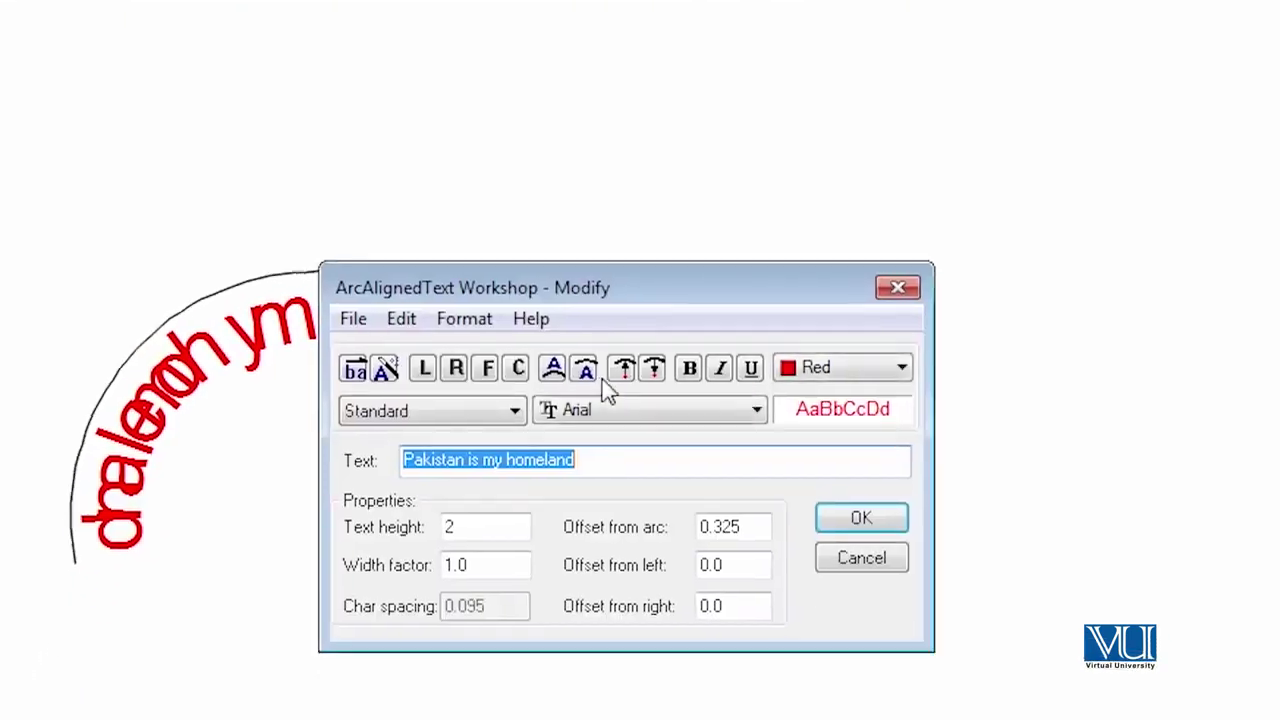
drag(666, 289, 735, 65)
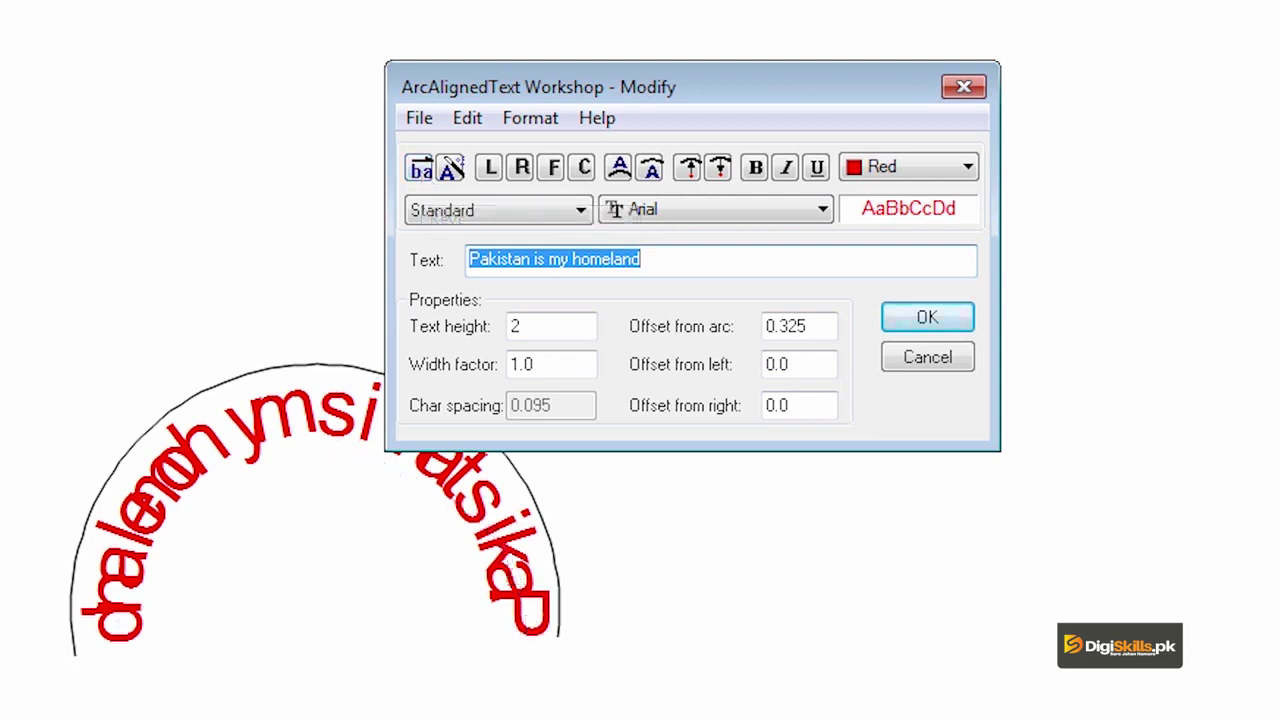
click(419, 170)
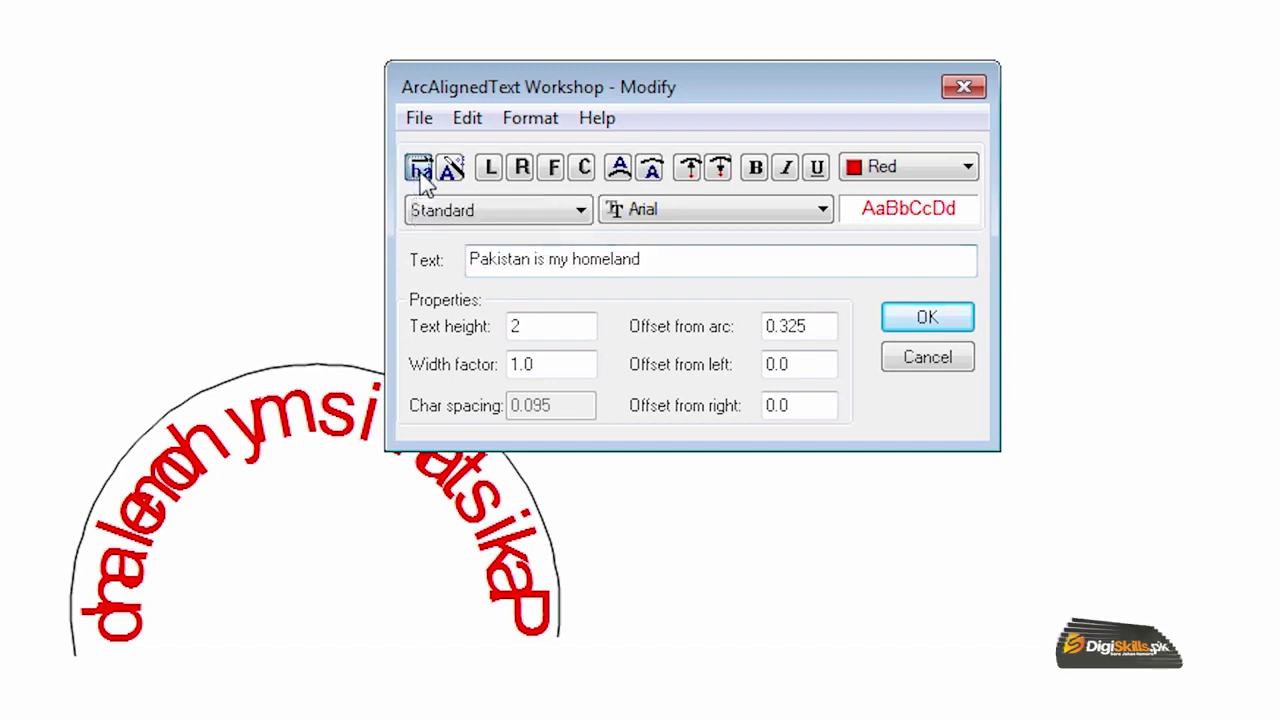
click(927, 318)
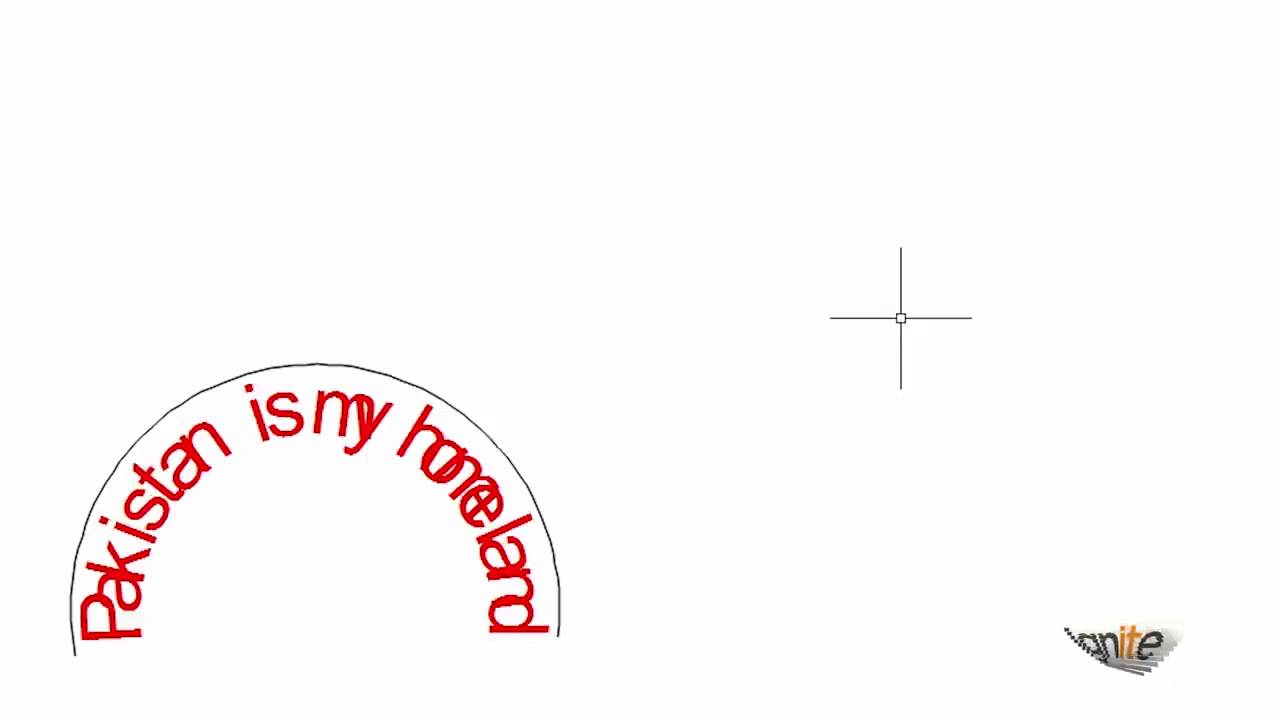
scroll(110, 483, up, 2)
scroll(120, 486, up, 2)
scroll(314, 509, down, 1)
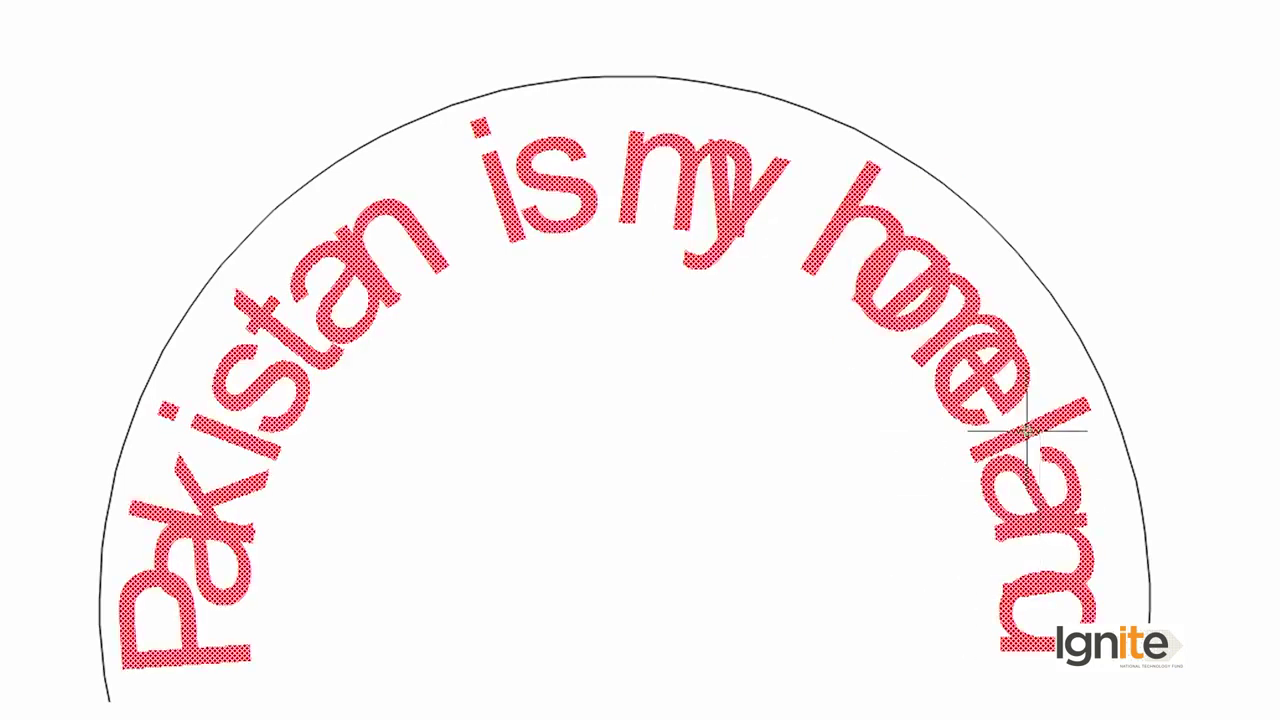
scroll(403, 337, down, 2)
scroll(403, 337, down, 2)
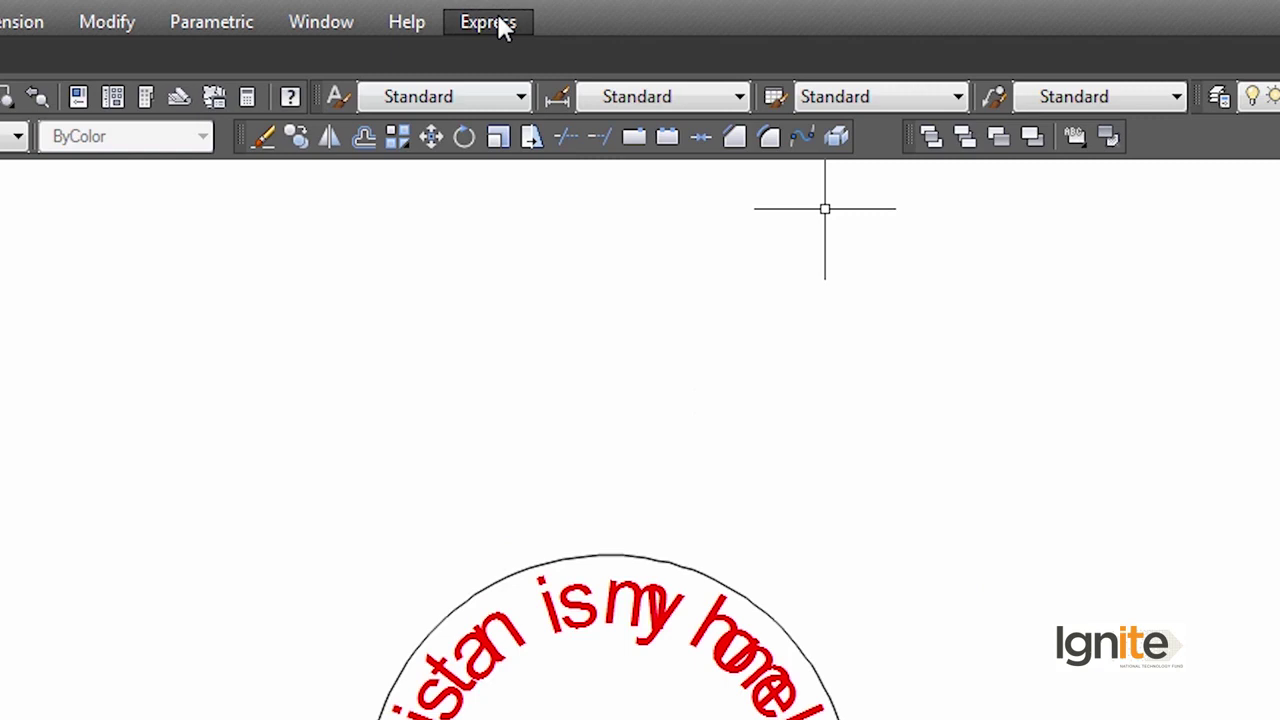
Change the arc text to height 1 and place it on the arc's concave side.
click(490, 22)
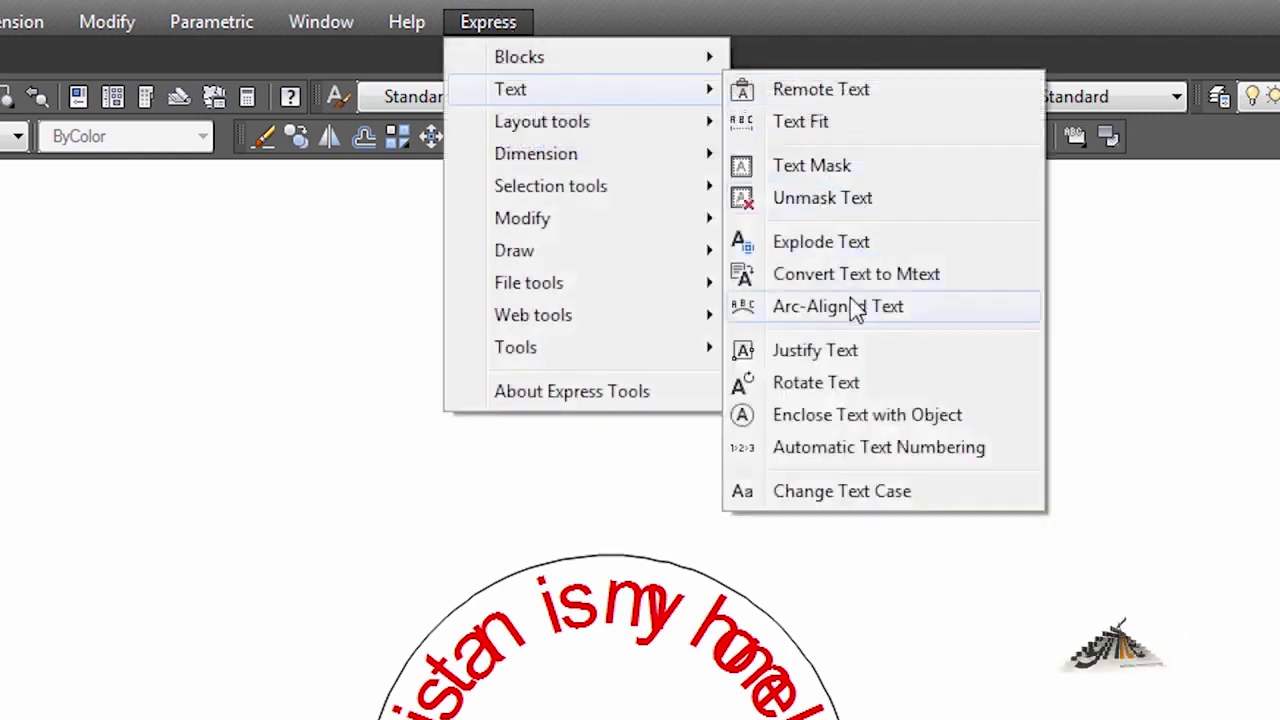
click(854, 305)
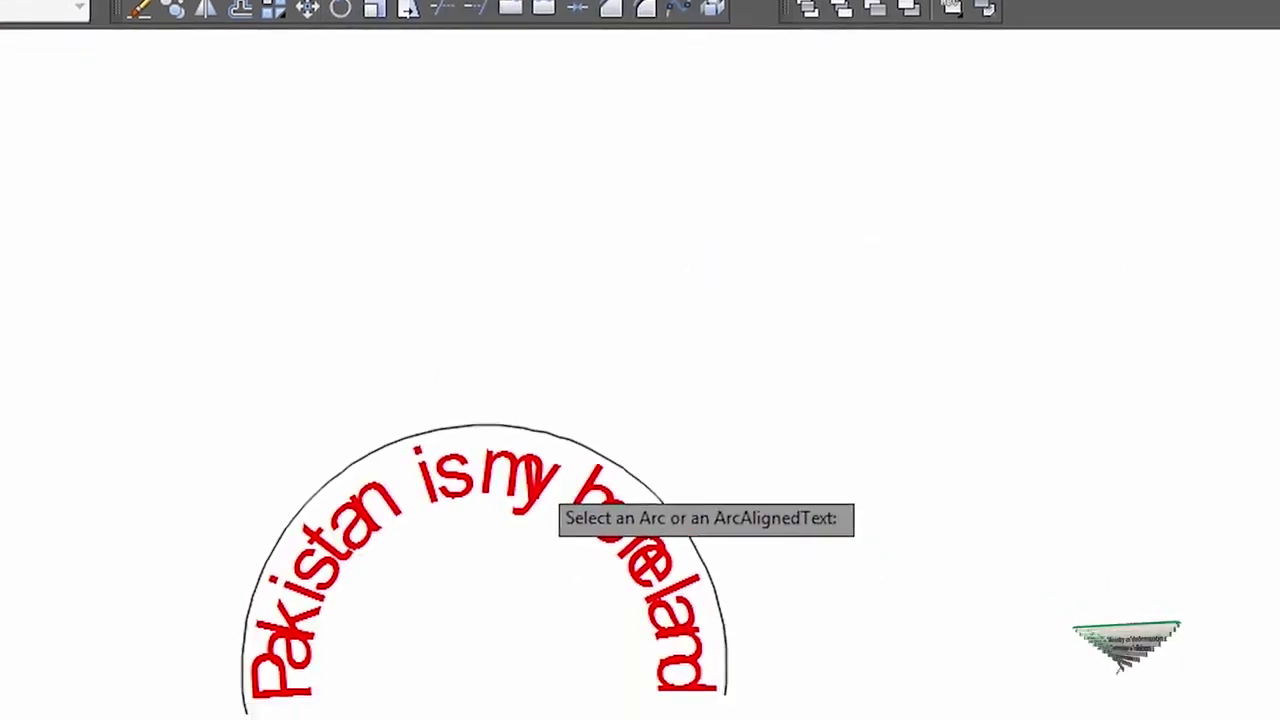
click(540, 488)
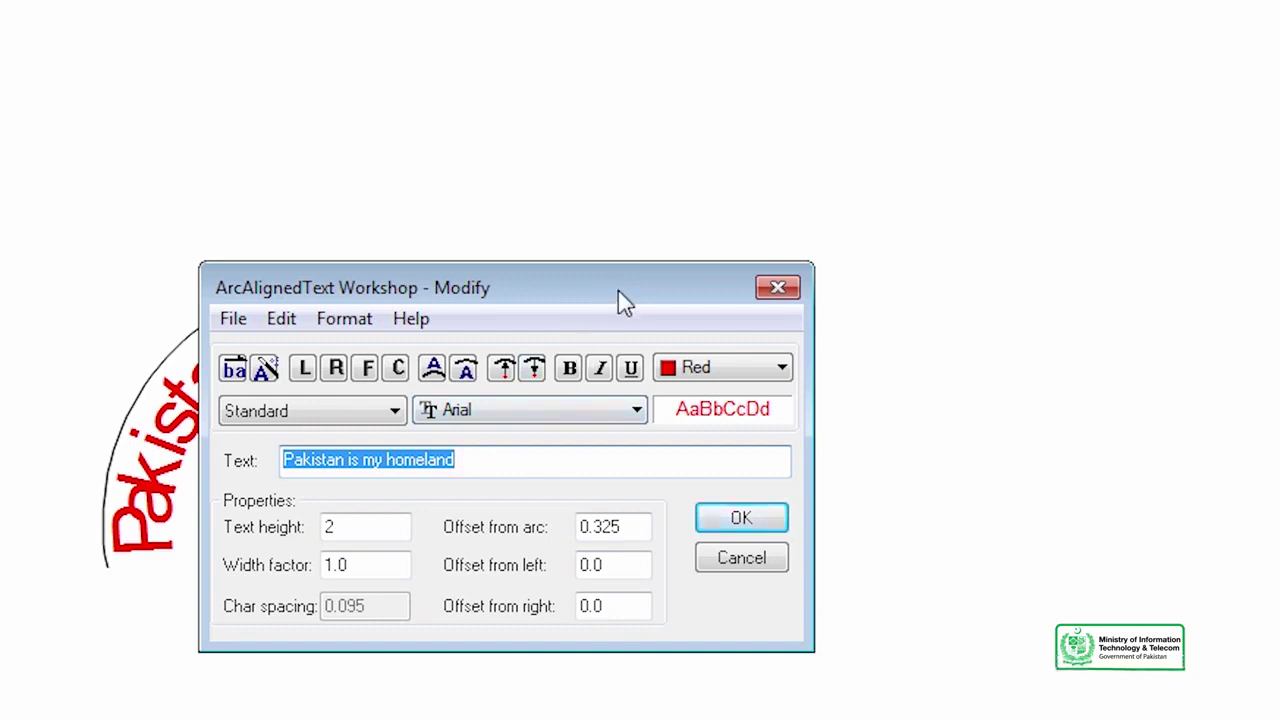
drag(618, 300, 796, 52)
double_click(528, 279)
text(1)
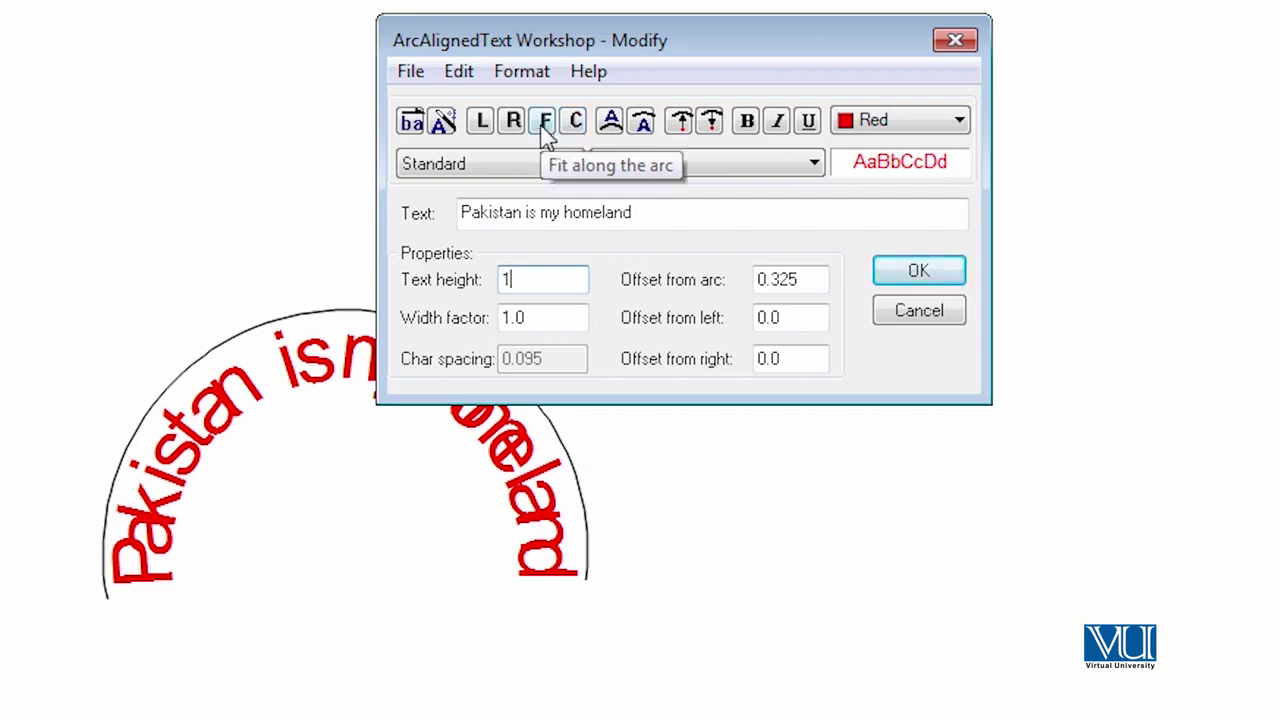
click(645, 122)
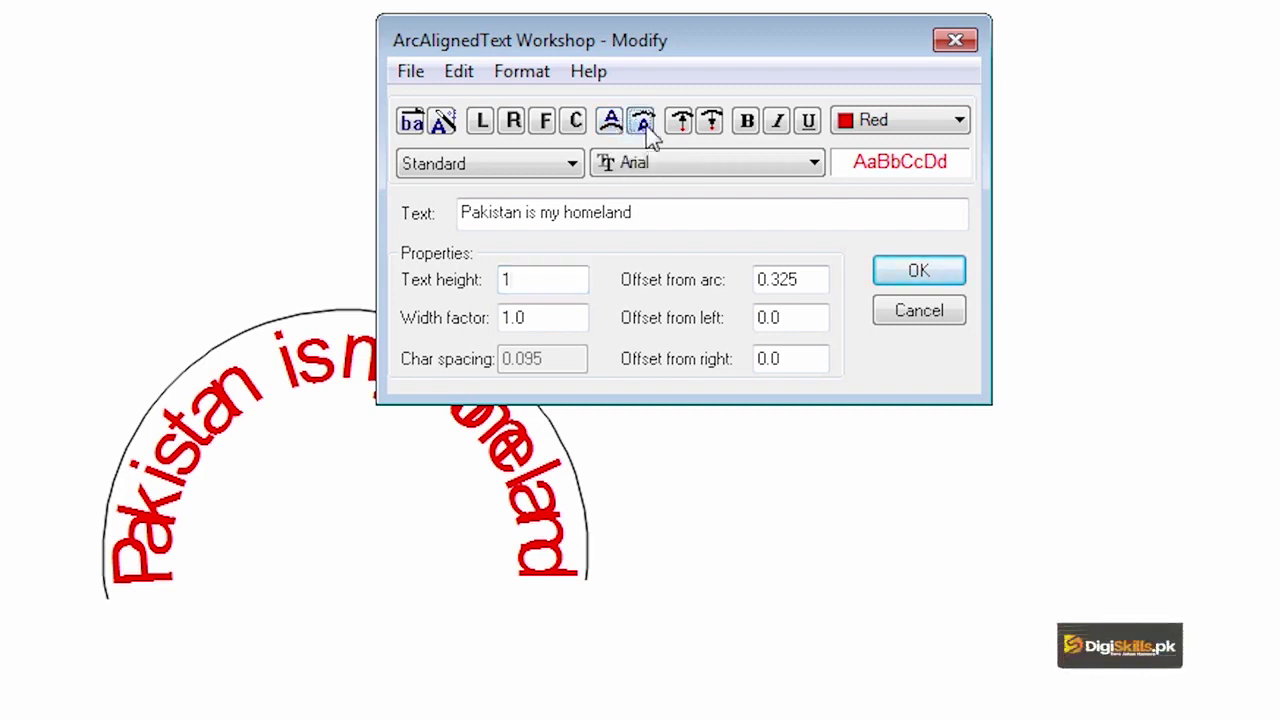
click(920, 271)
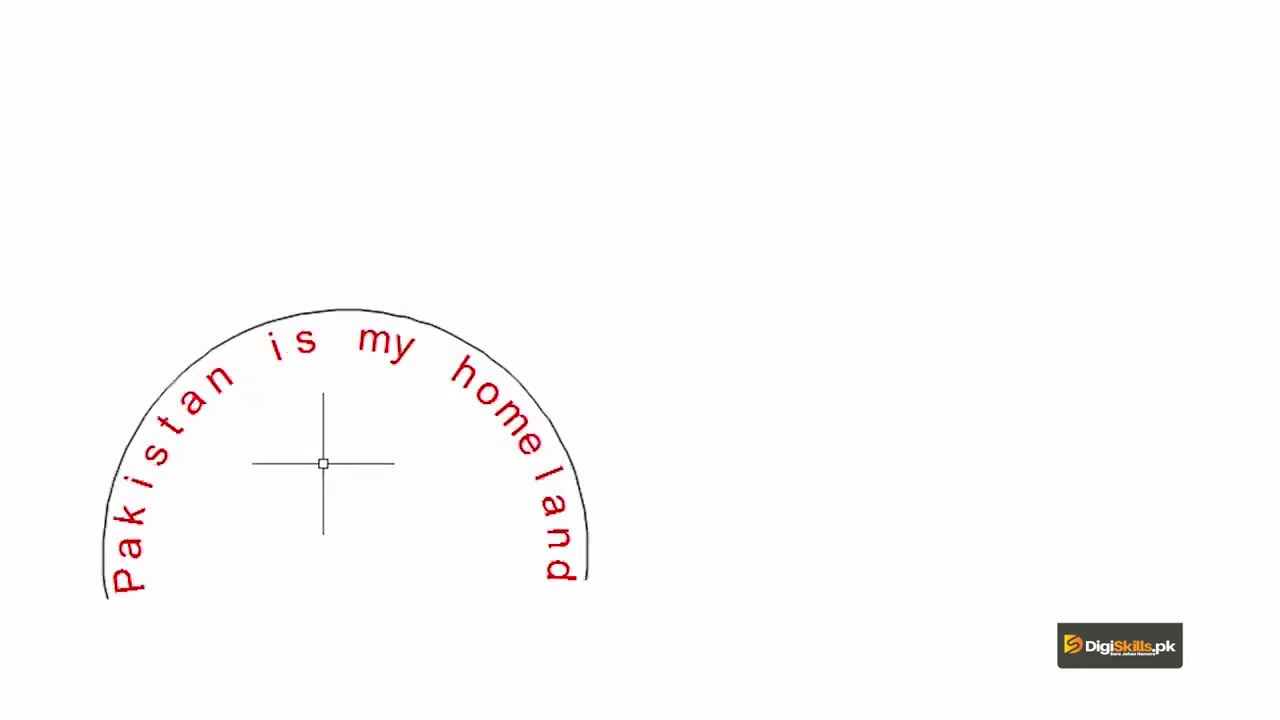
click(226, 26)
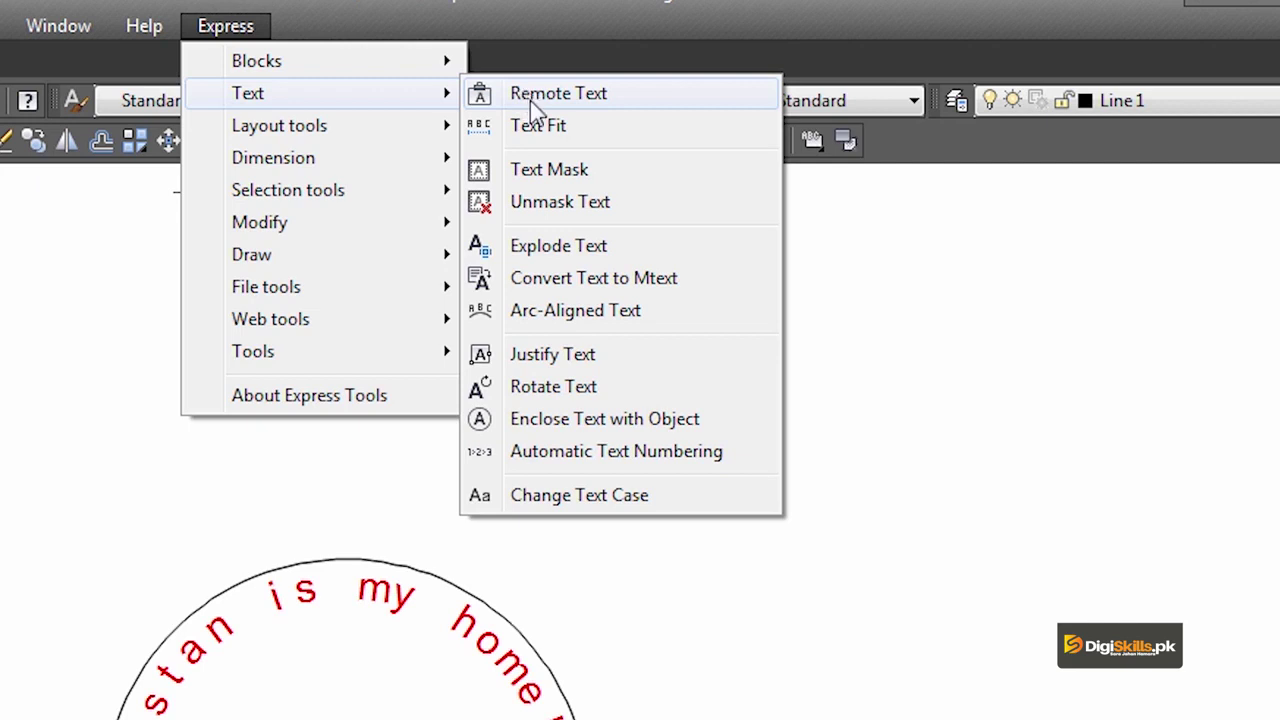
Put the arc text back on the outside (convex side) of the arc.
click(554, 322)
click(408, 612)
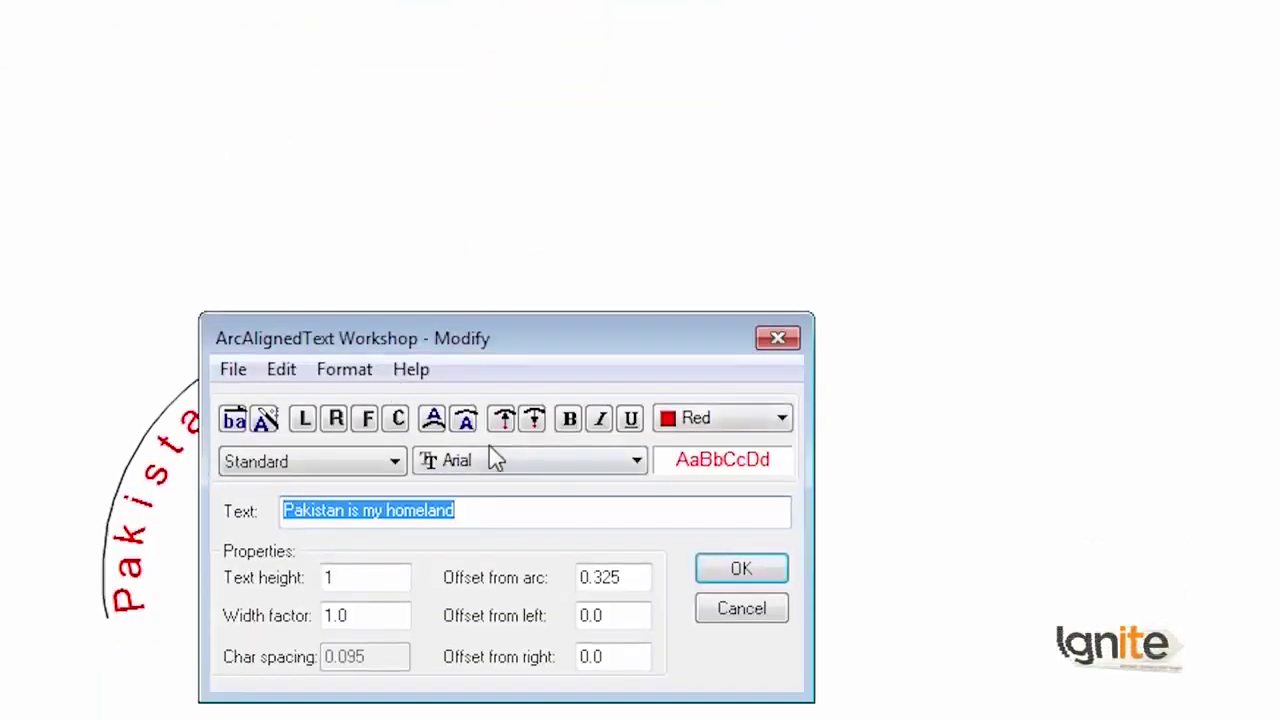
click(436, 421)
click(740, 572)
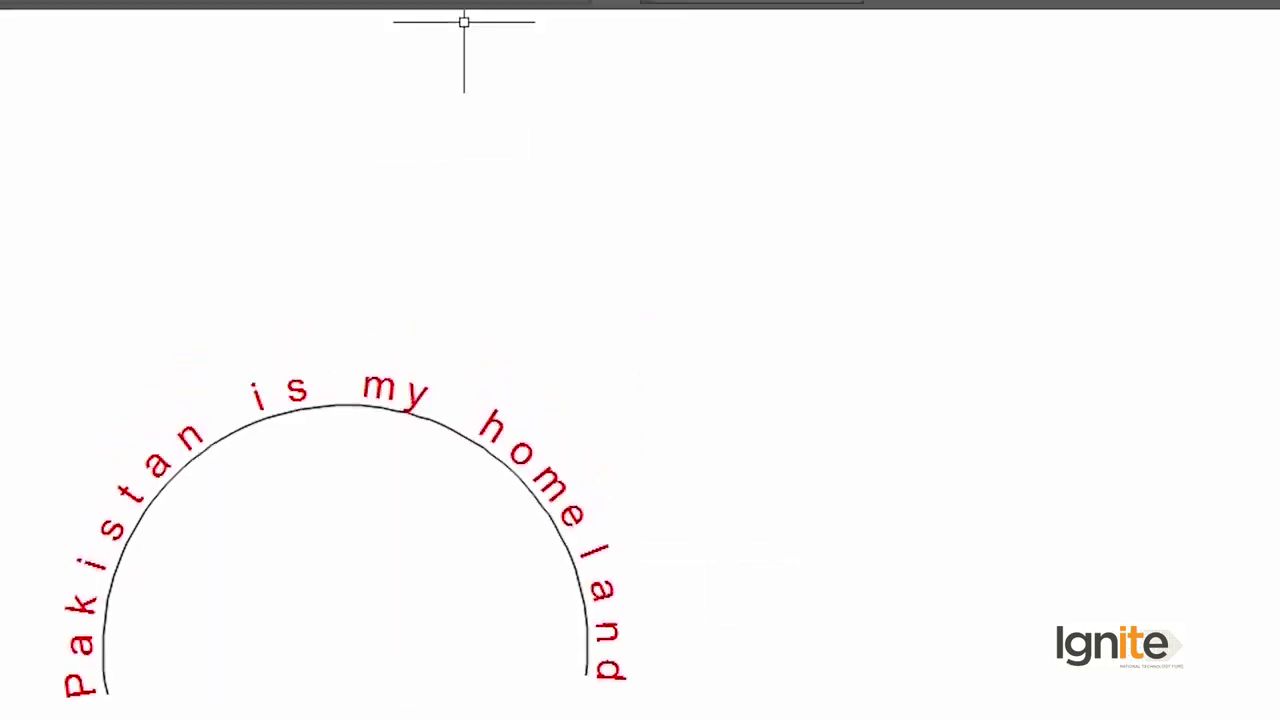
Make the arc text bold while keeping its colour red.
click(225, 23)
mouse_move(300, 91)
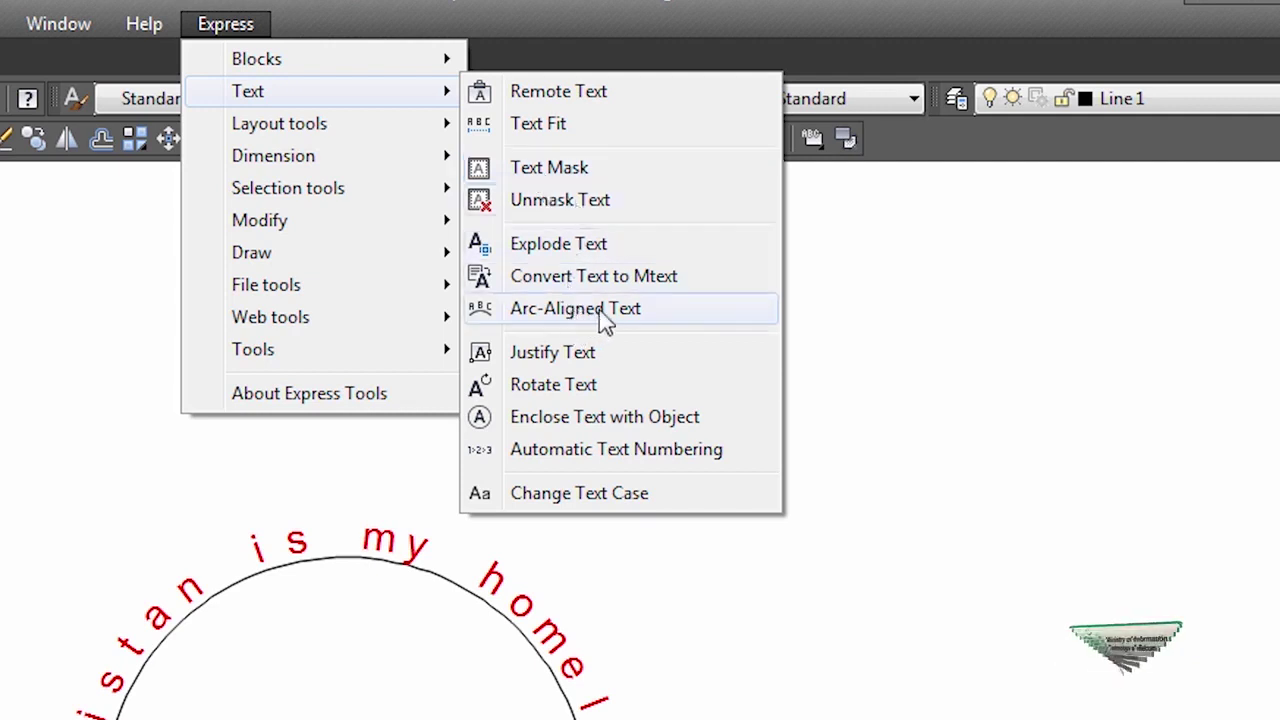
click(604, 310)
click(410, 560)
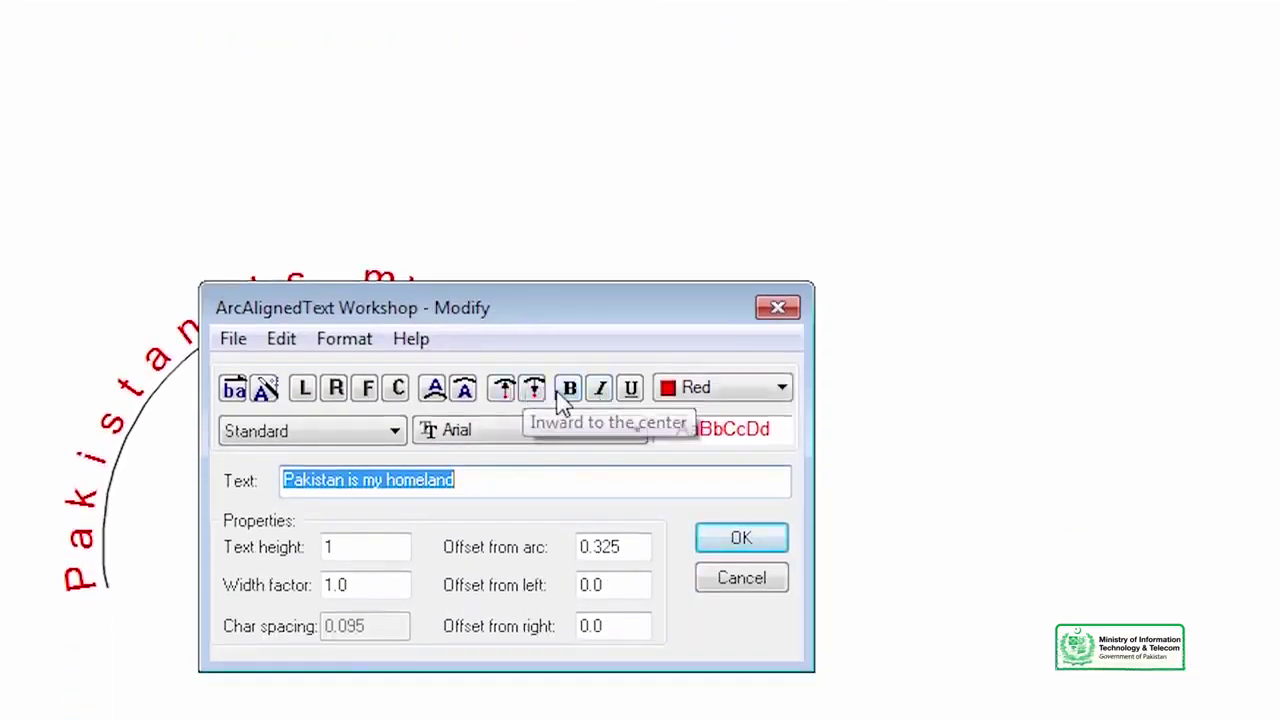
click(570, 390)
click(702, 388)
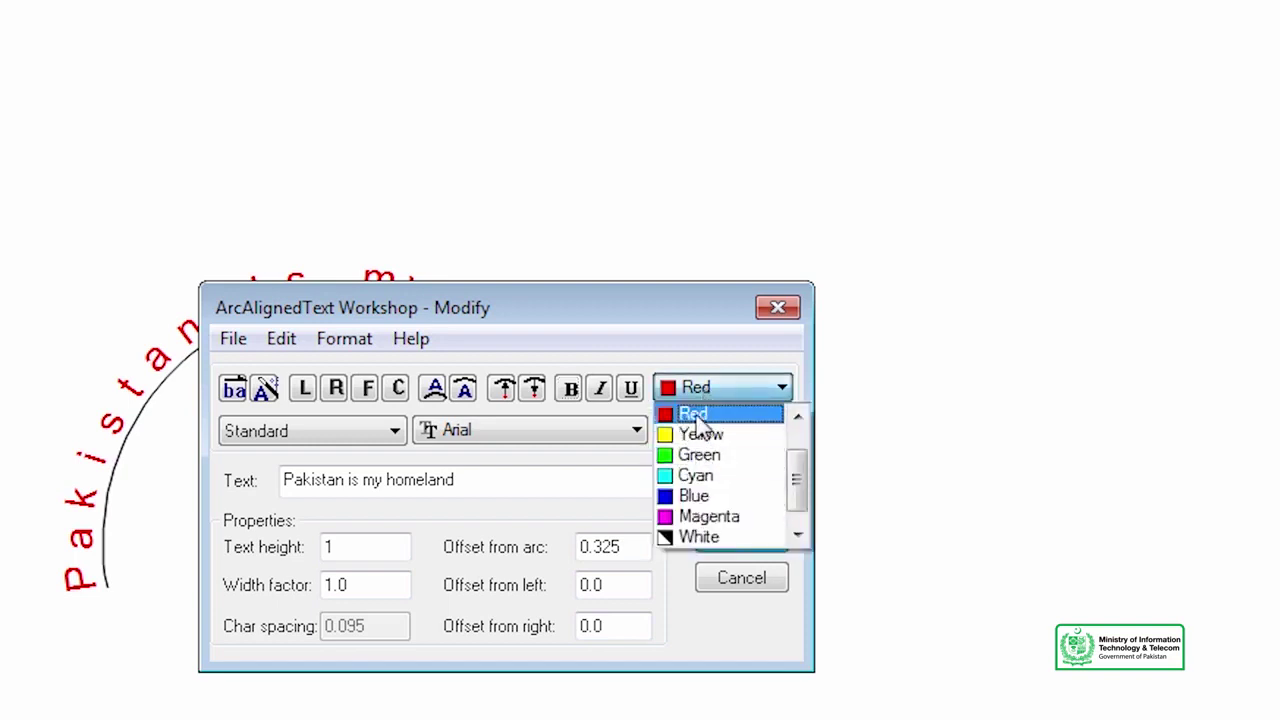
click(694, 416)
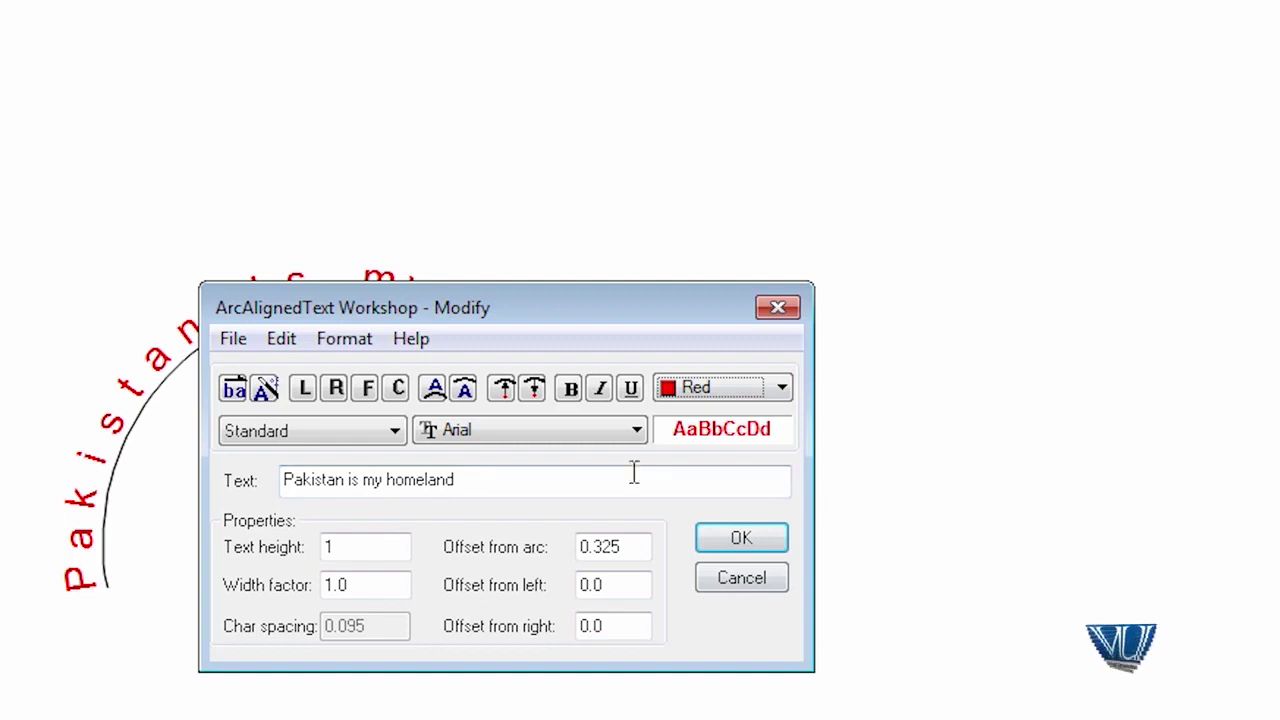
click(740, 545)
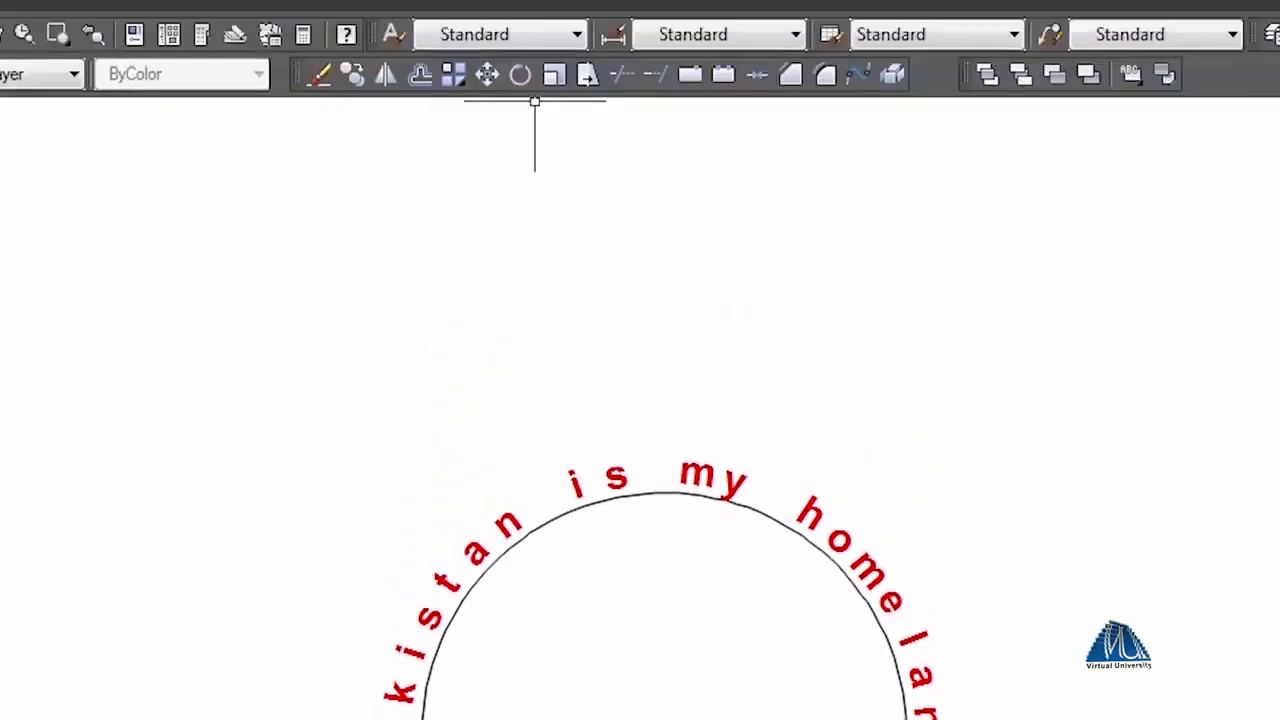
Switch the arc text font to Arial Baltic and pan the text toward the left.
click(544, 26)
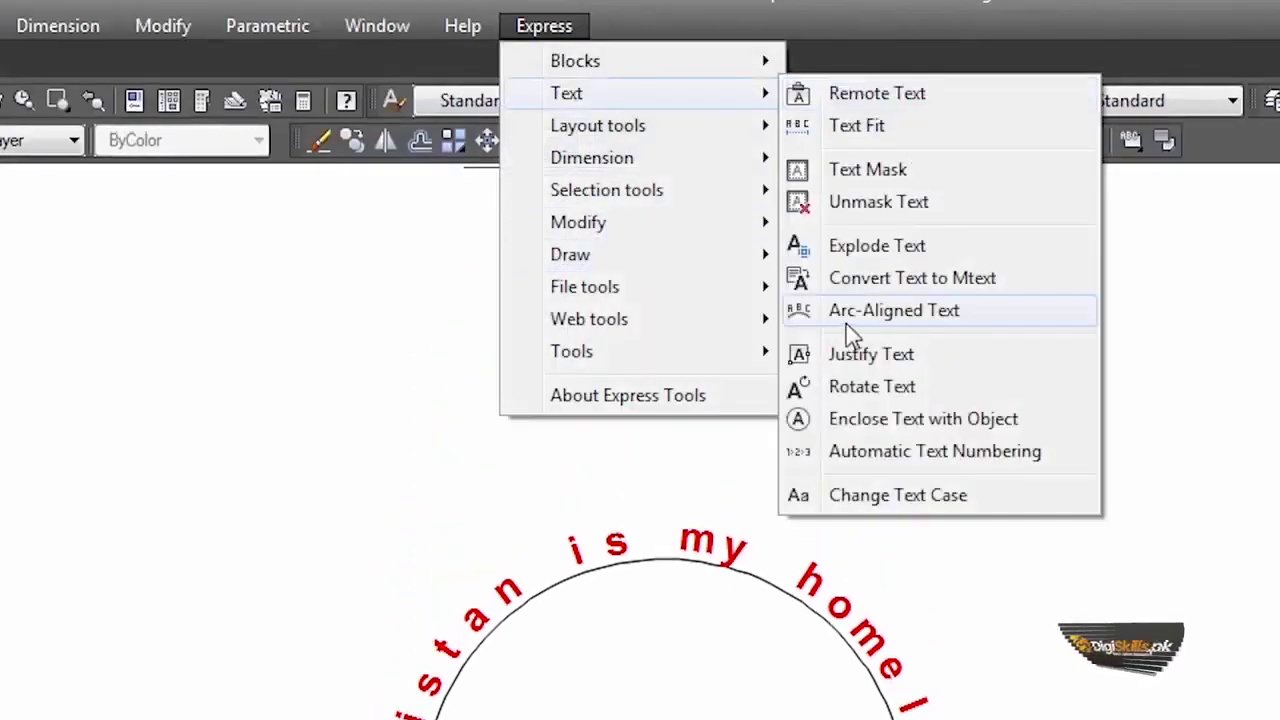
click(850, 312)
click(735, 495)
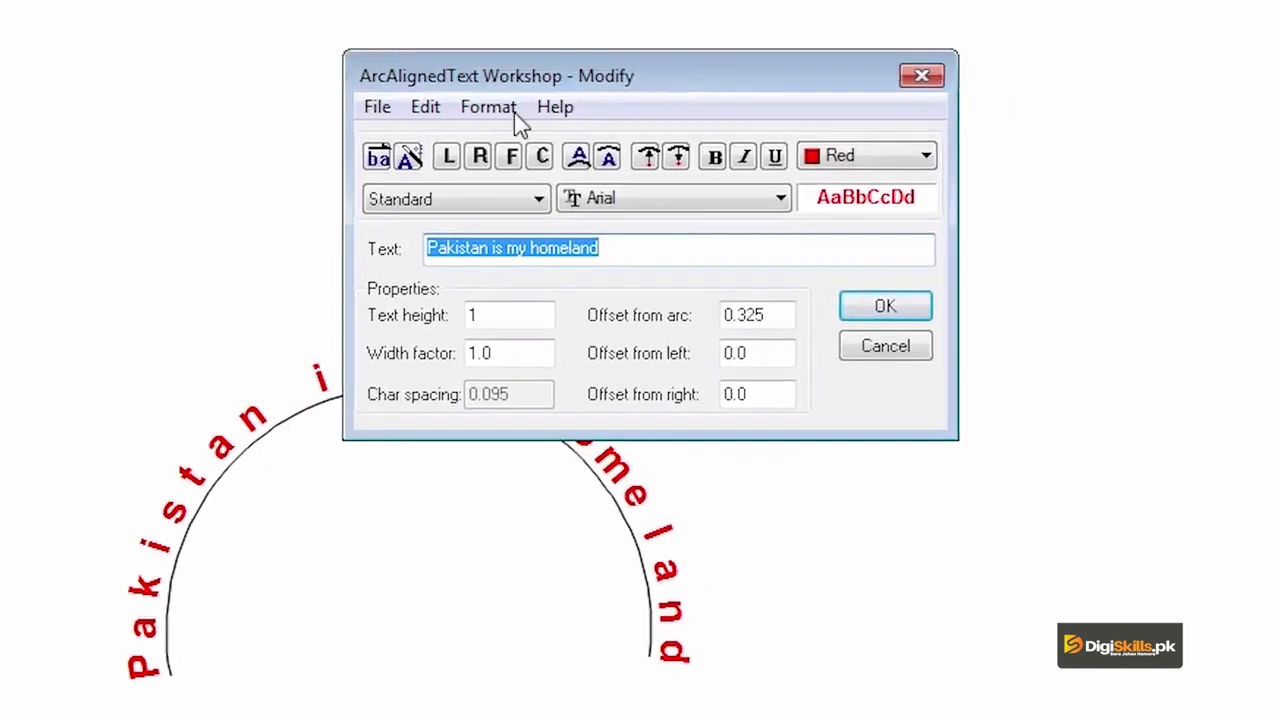
click(590, 203)
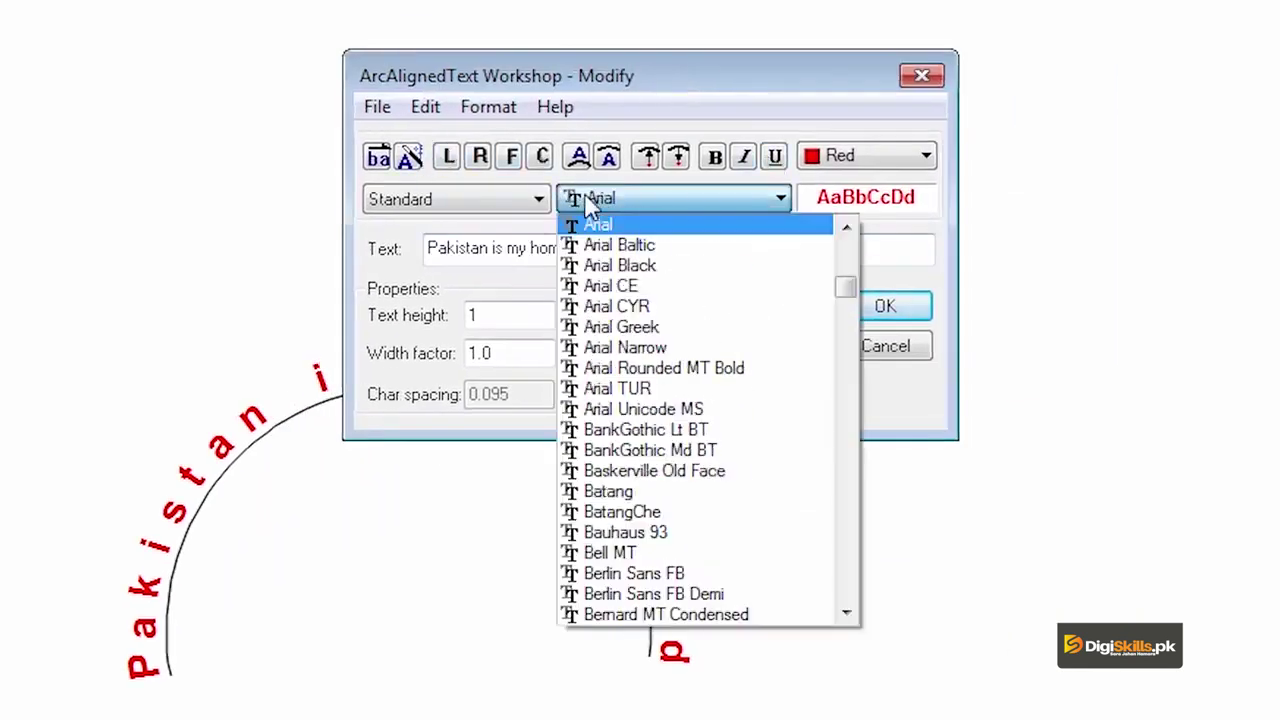
click(610, 243)
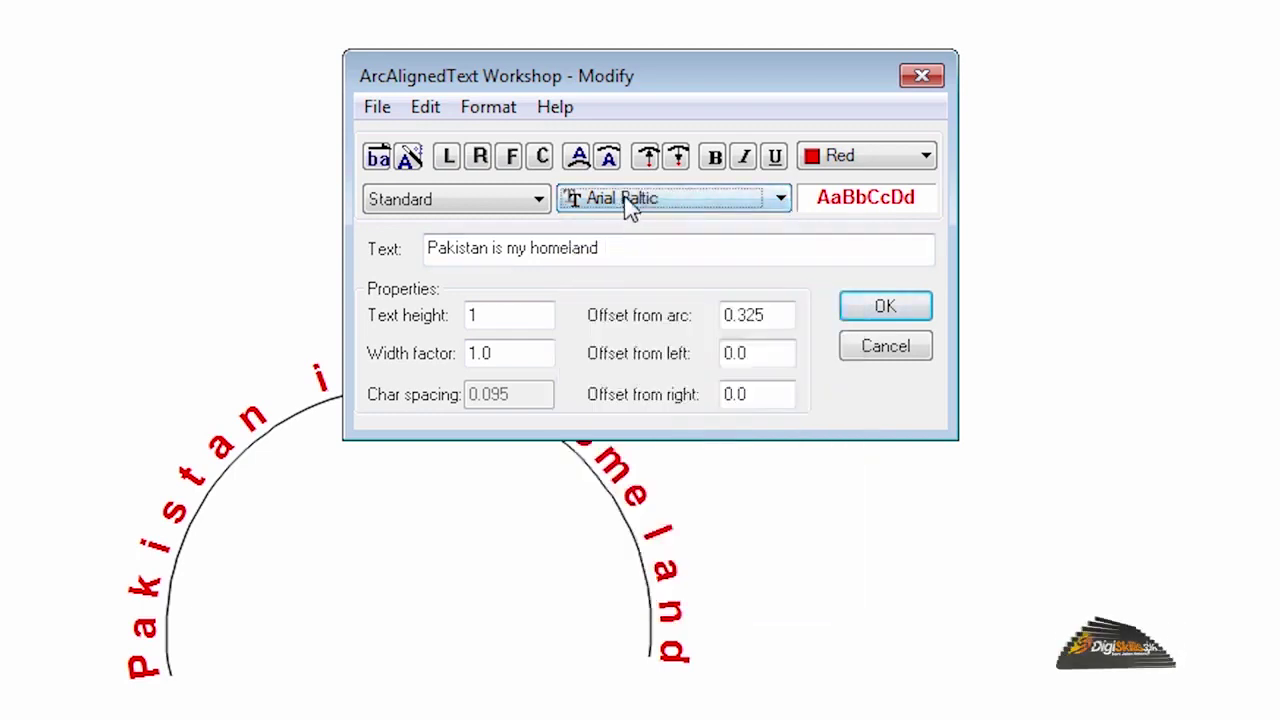
click(877, 314)
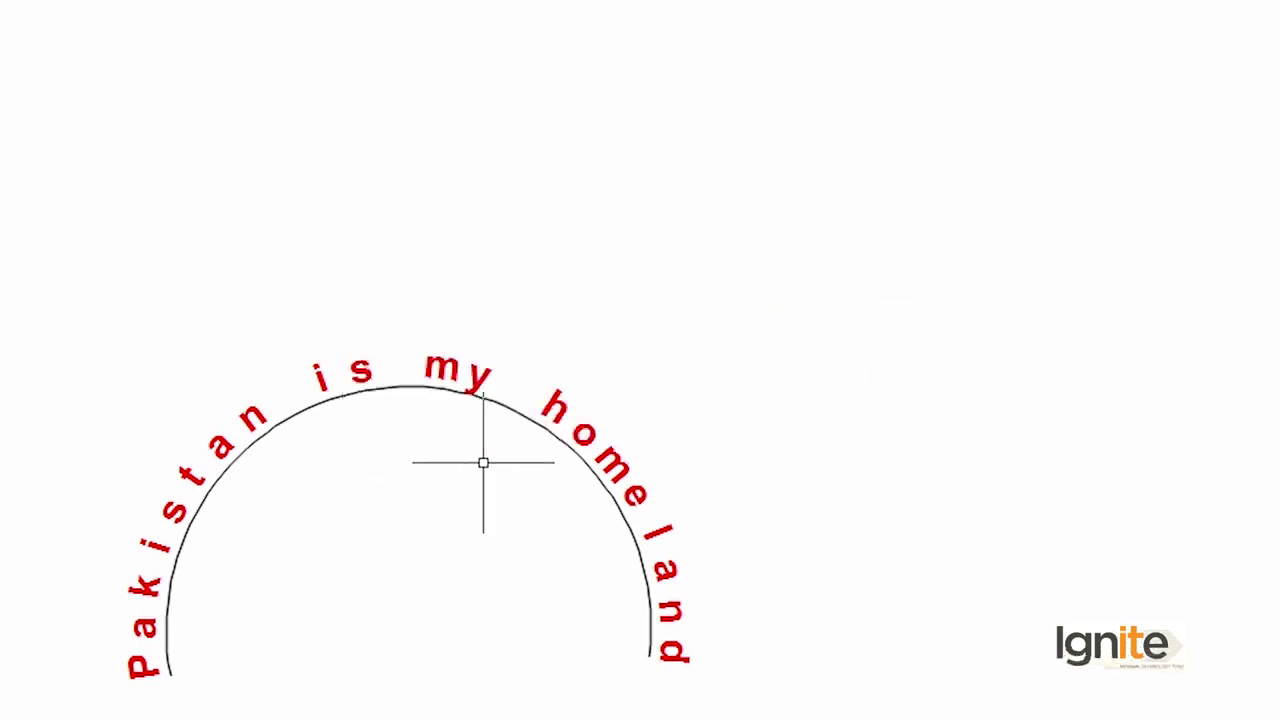
scroll(483, 463, down, 2)
middle_drag(563, 449, 329, 437)
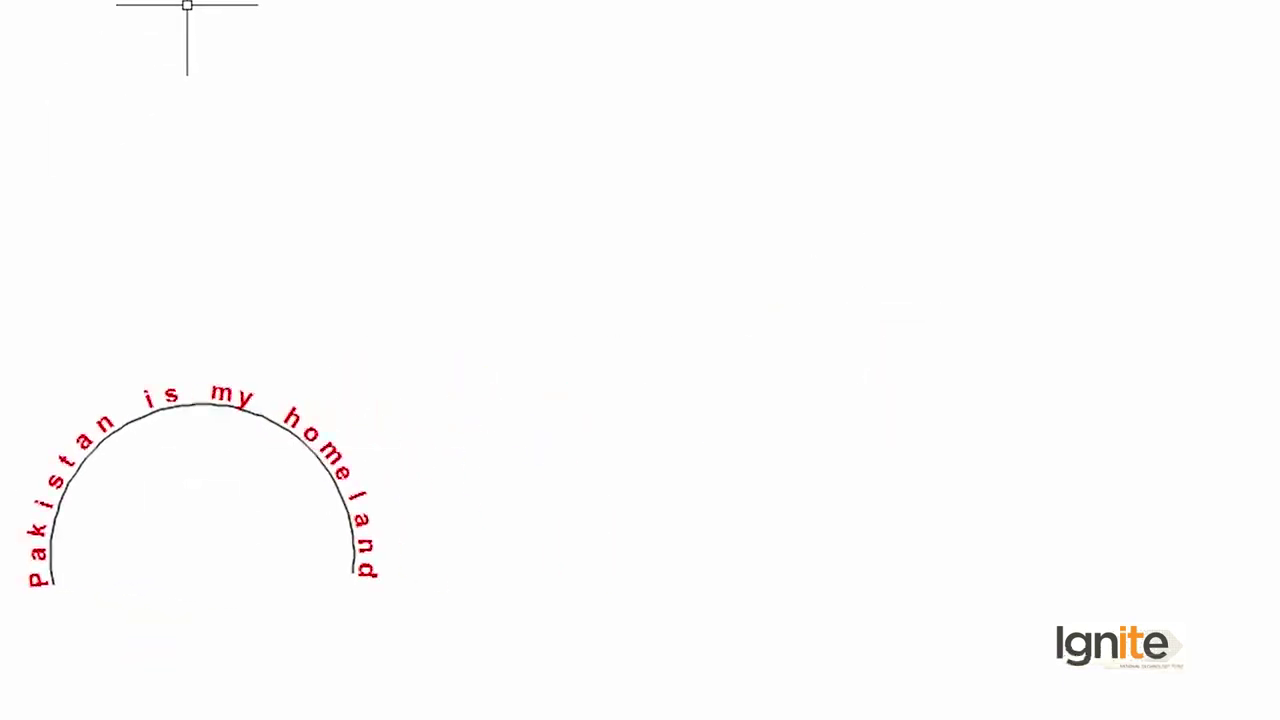
click(503, 47)
mouse_move(560, 114)
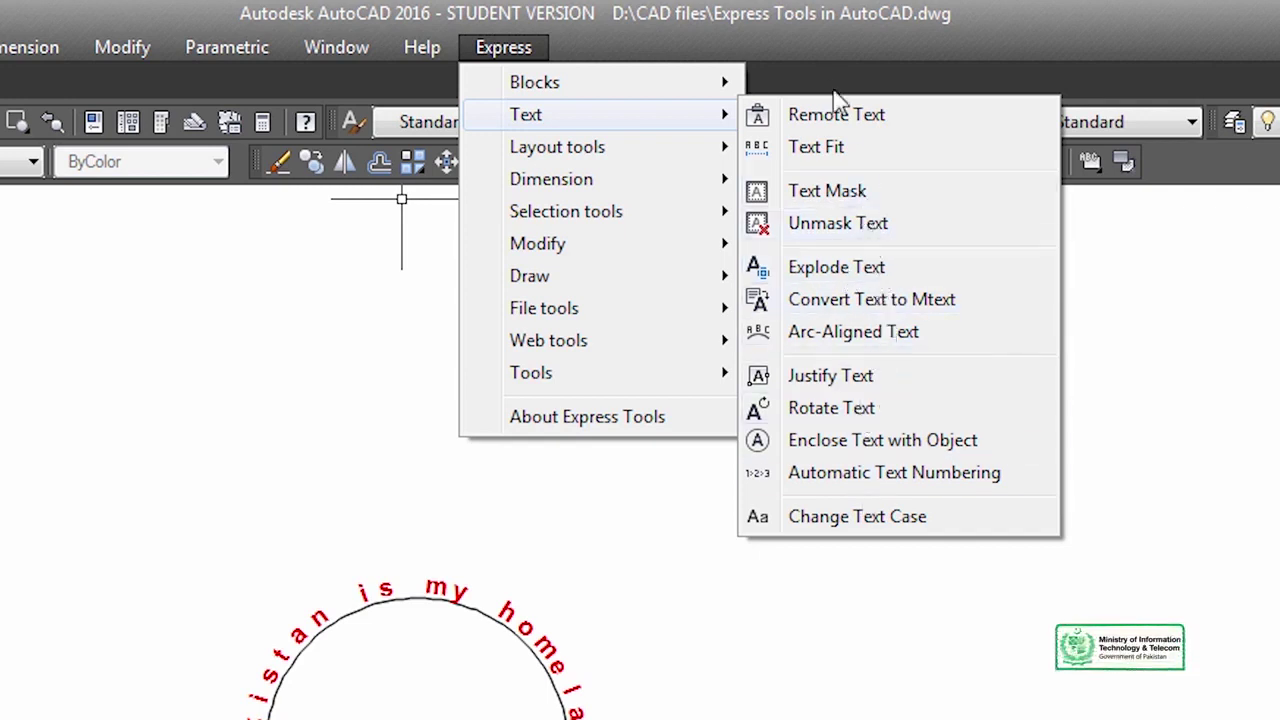
Close and re-browse the Express text tools, then start a multiline text box.
click(240, 357)
click(45, 511)
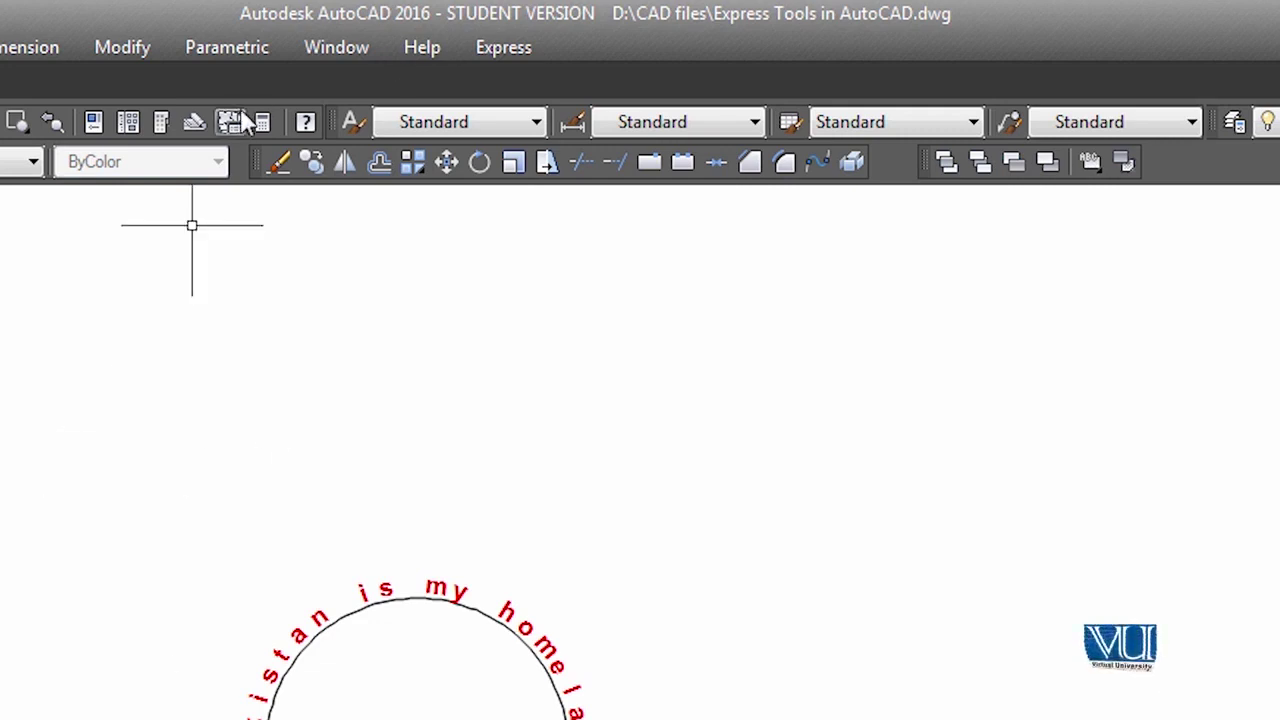
click(495, 52)
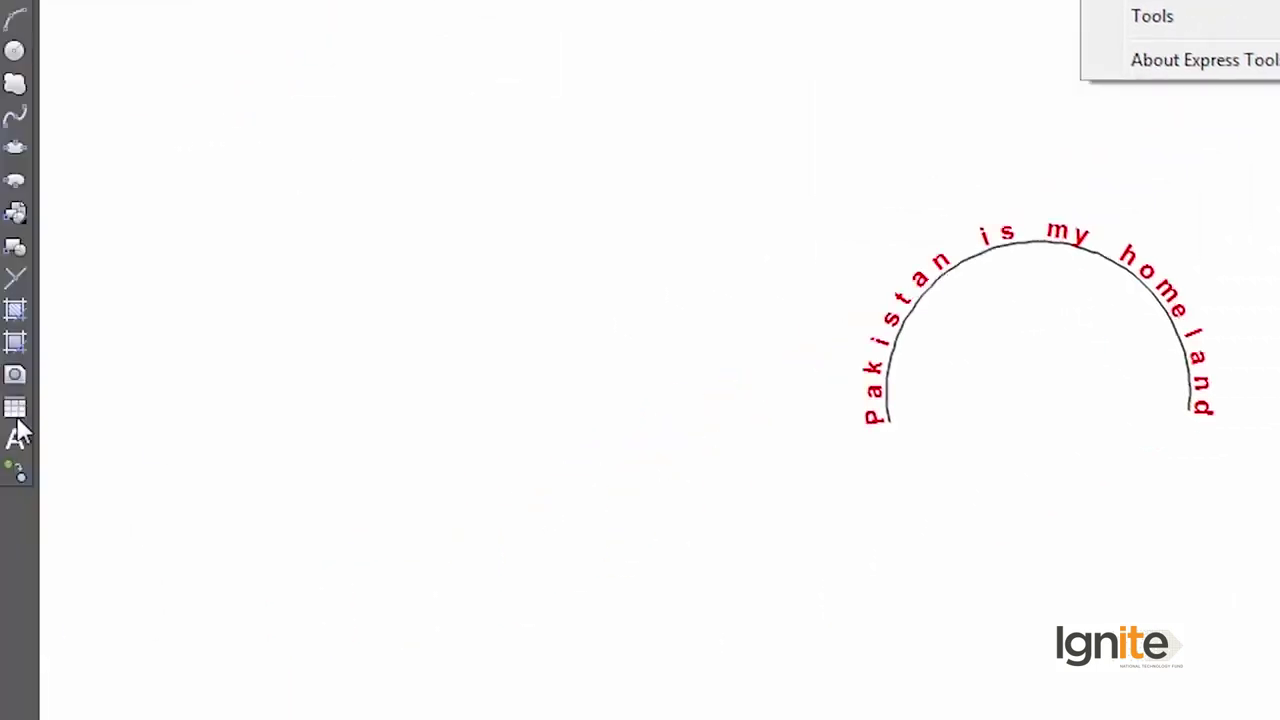
click(18, 437)
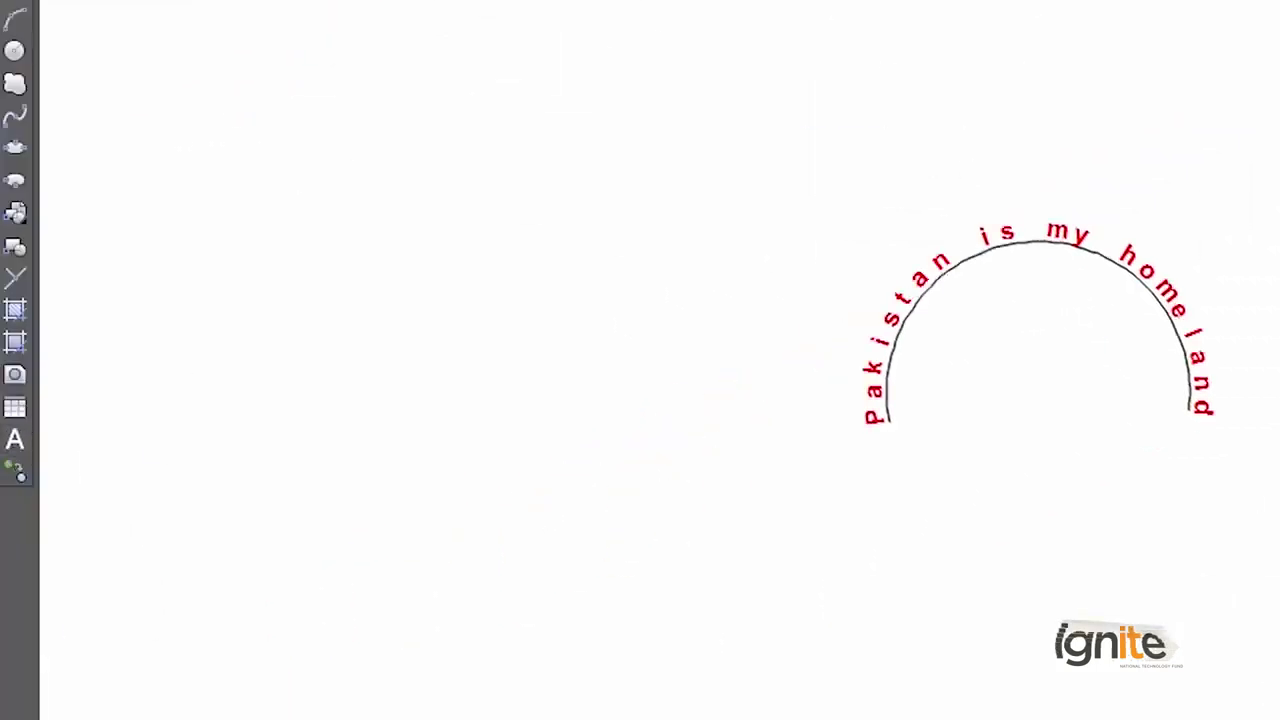
Create a large multiline text box reading 'Pakistan' above the arc text.
click(176, 287)
click(1066, 394)
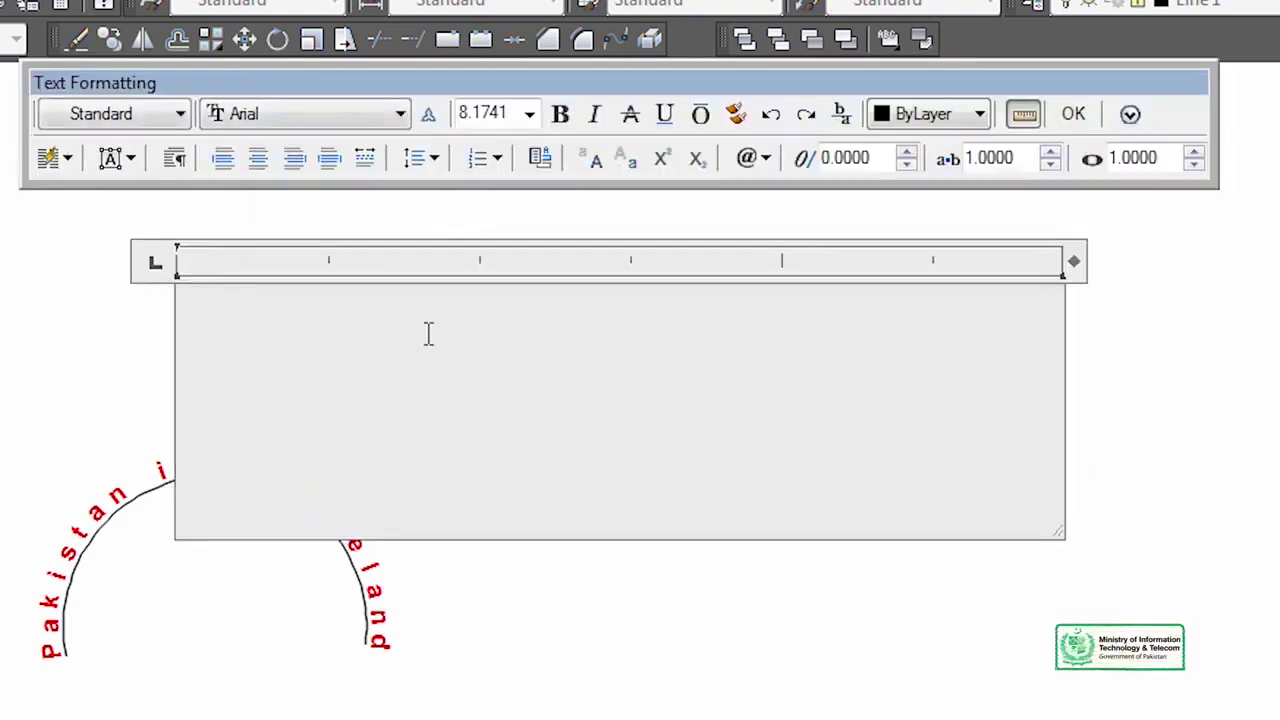
text(Pak)
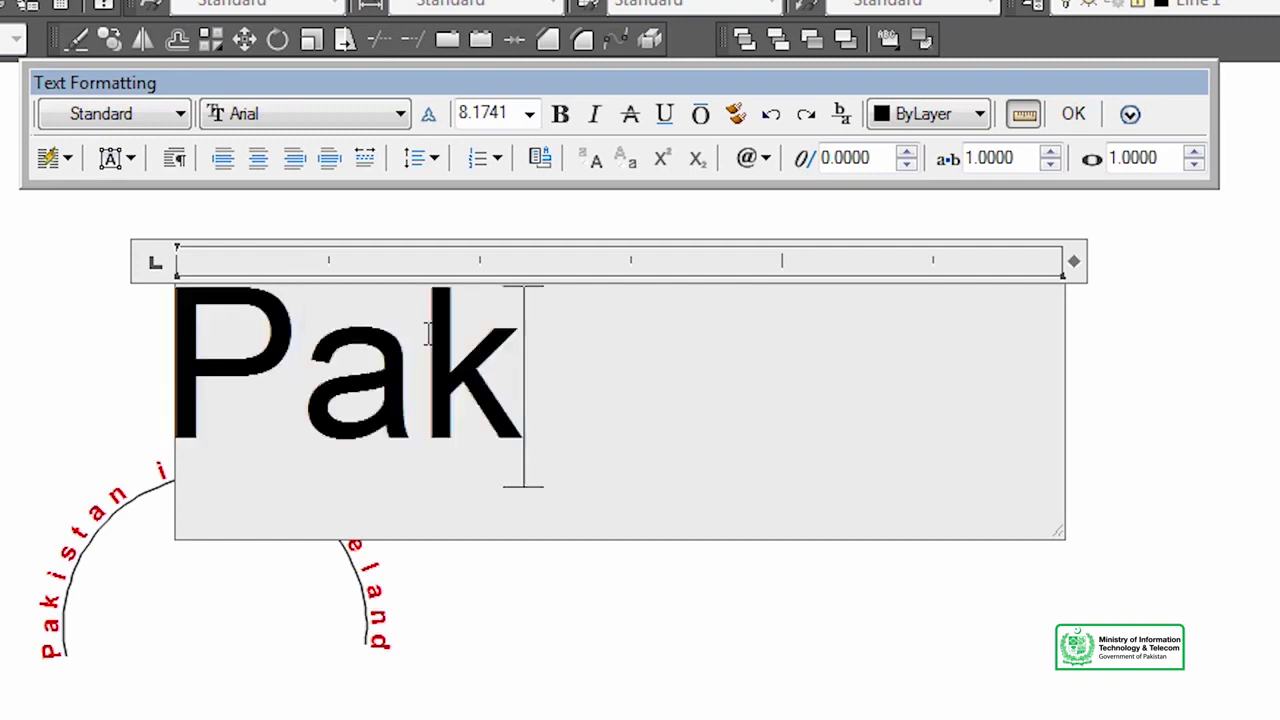
text(istan)
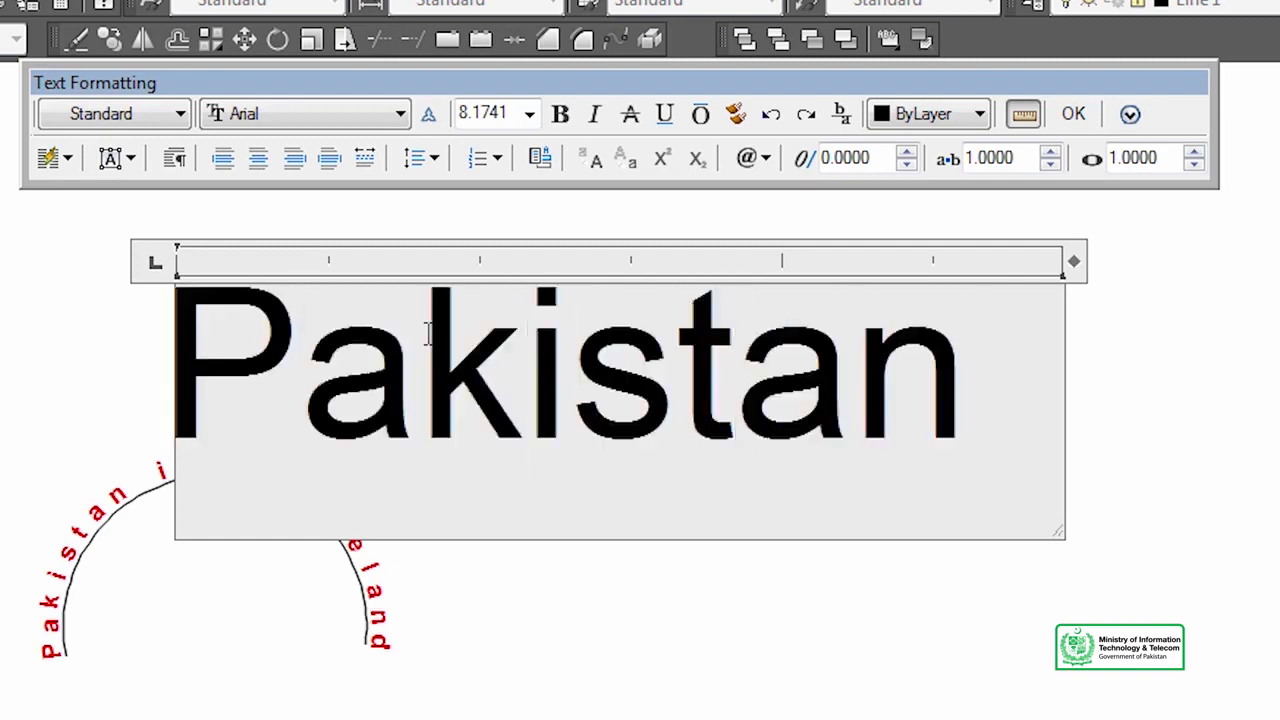
key(Return)
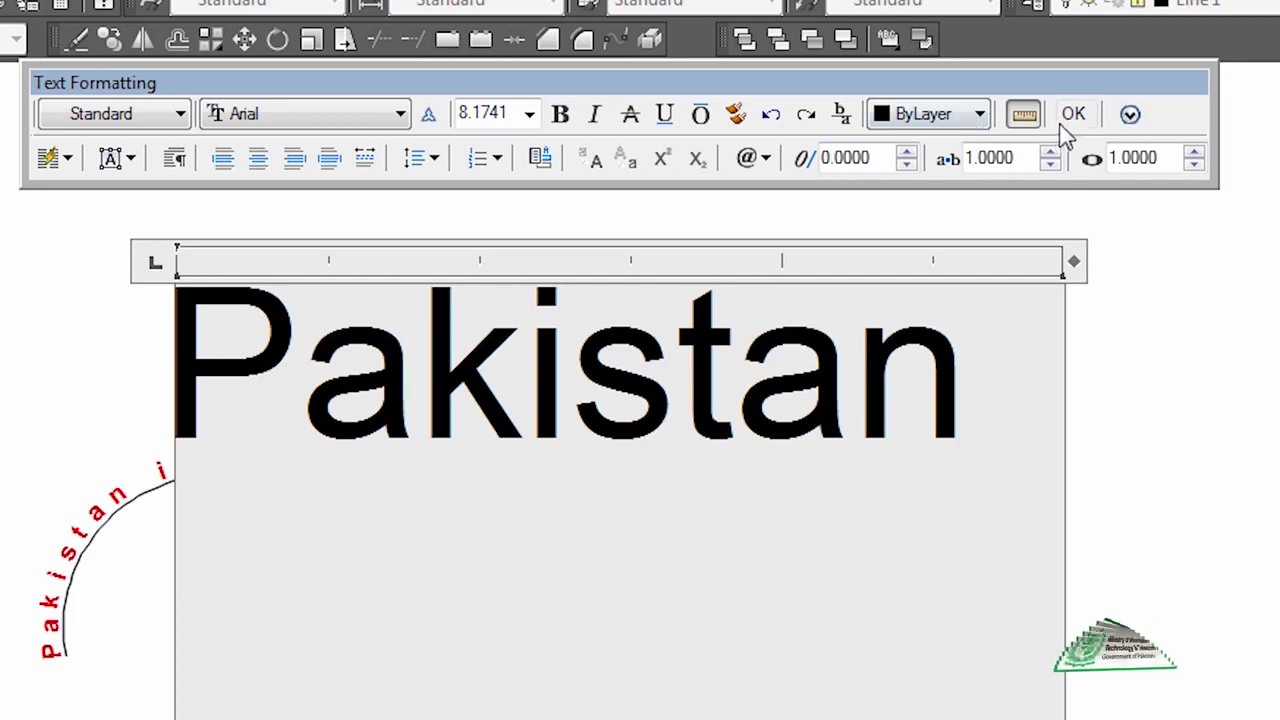
click(1071, 115)
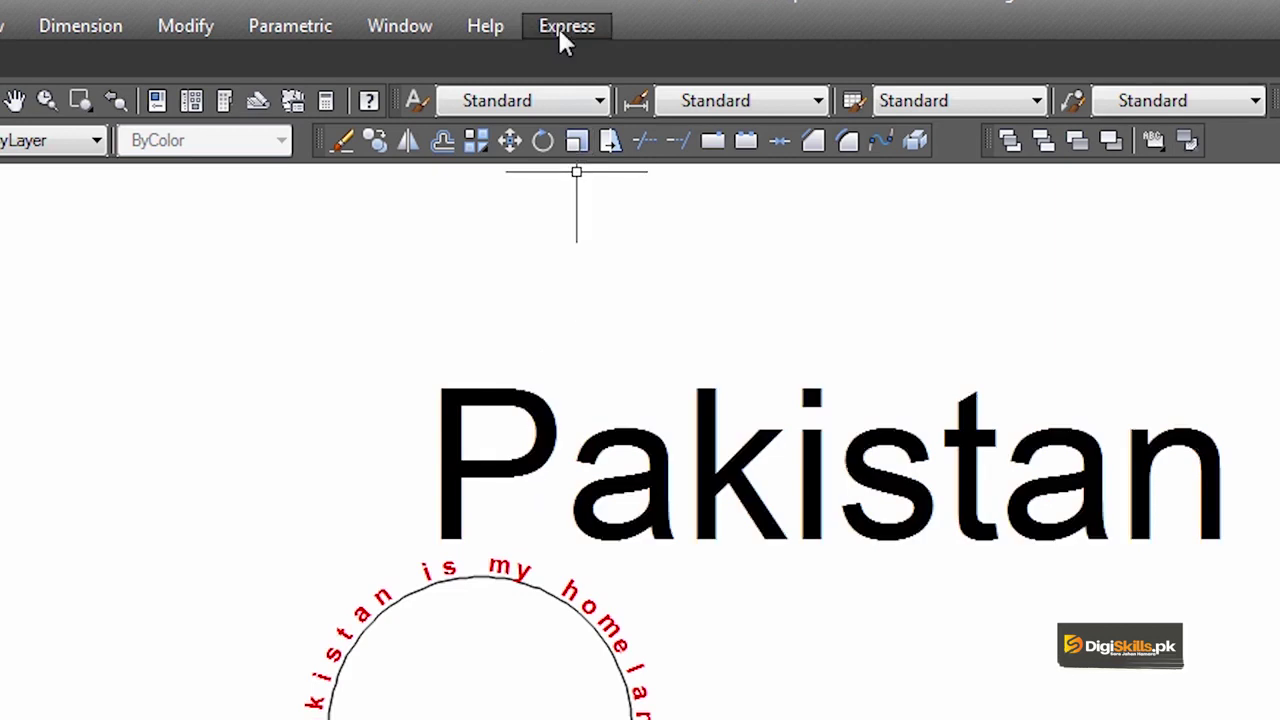
Explode the 'Pakistan' Mtext into outline lines with Explode Text.
click(564, 30)
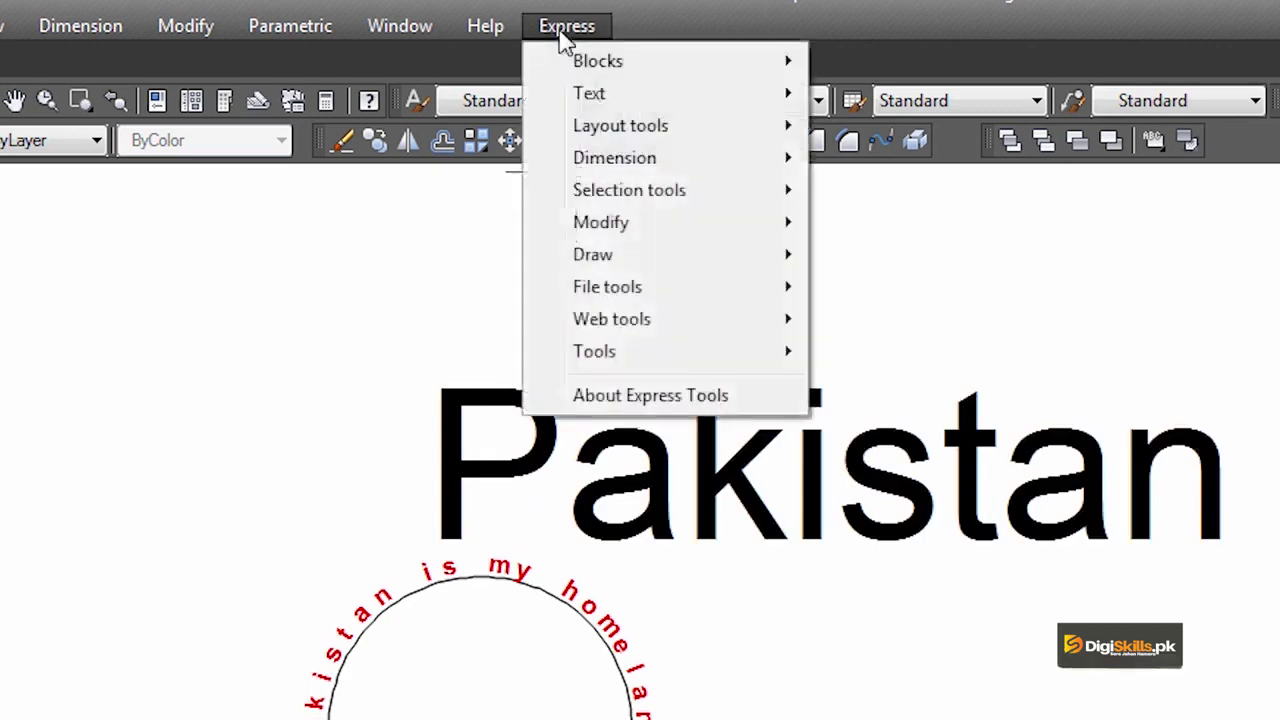
mouse_move(589, 93)
click(940, 262)
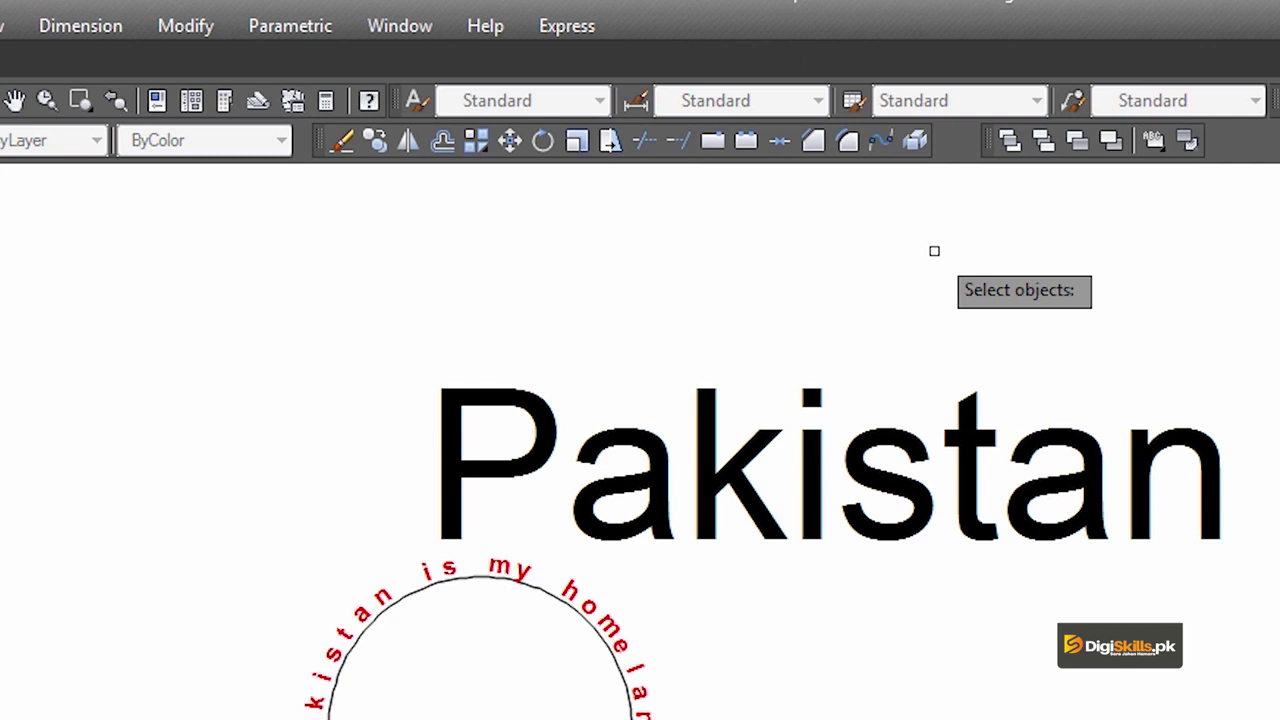
click(725, 414)
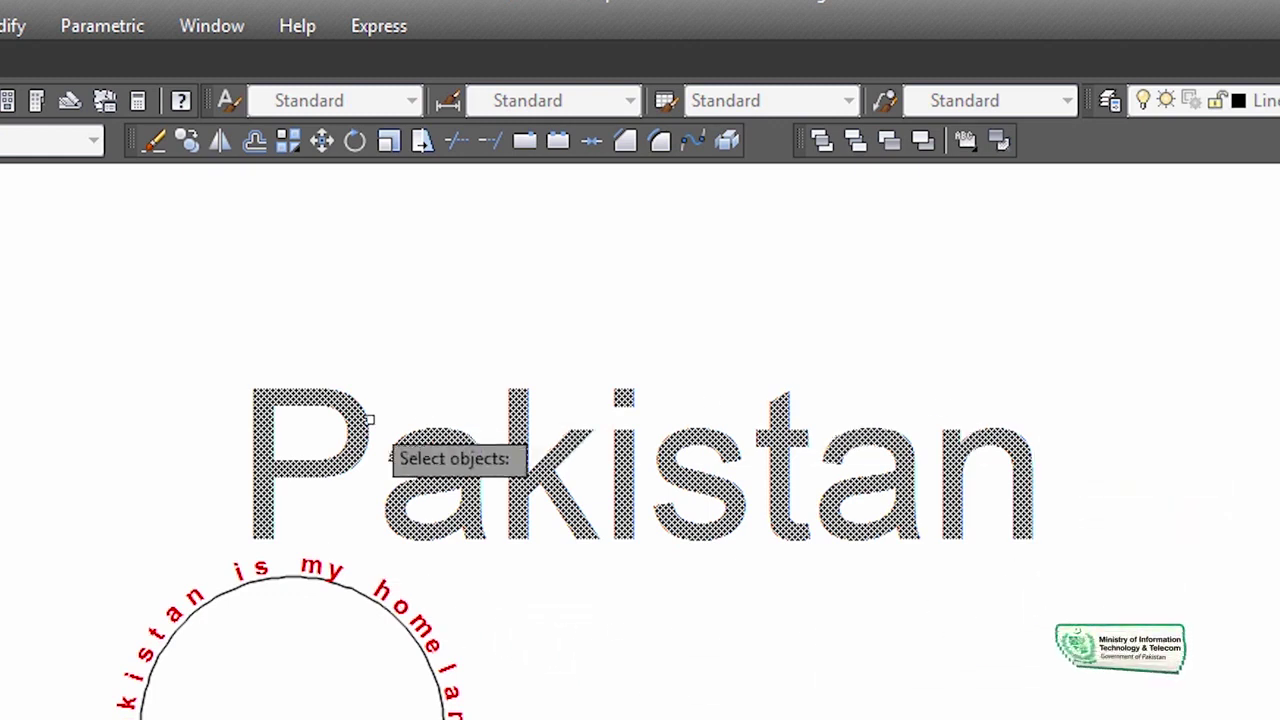
Zoom in on the exploded letters and window-select the P outline.
scroll(439, 459, up, 5)
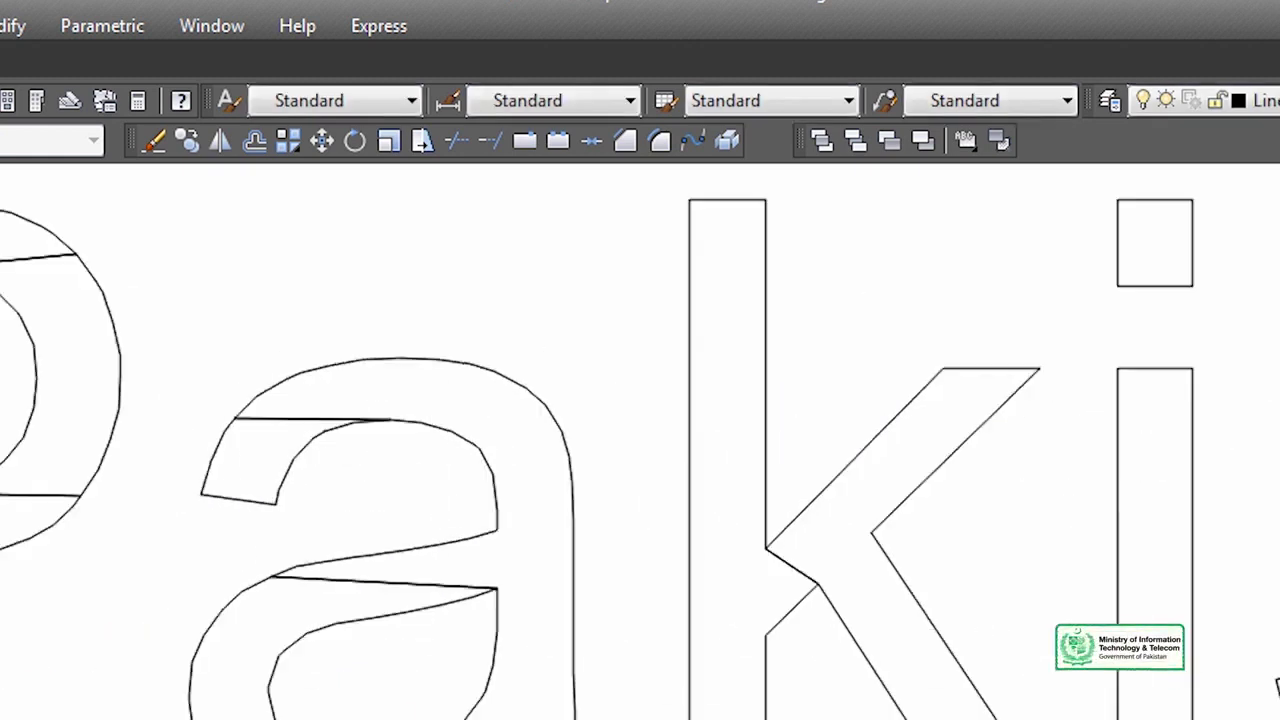
scroll(443, 445, down, 4)
scroll(605, 474, up, 2)
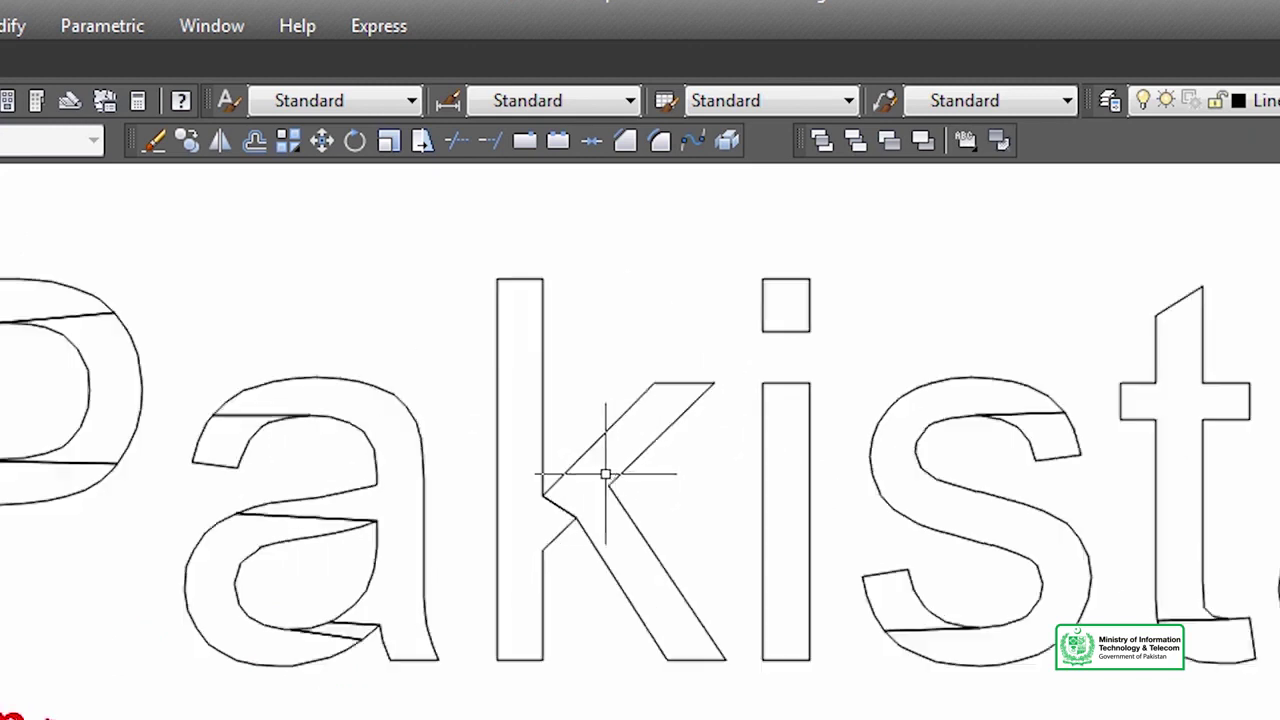
scroll(605, 474, up, 2)
scroll(614, 363, down, 3)
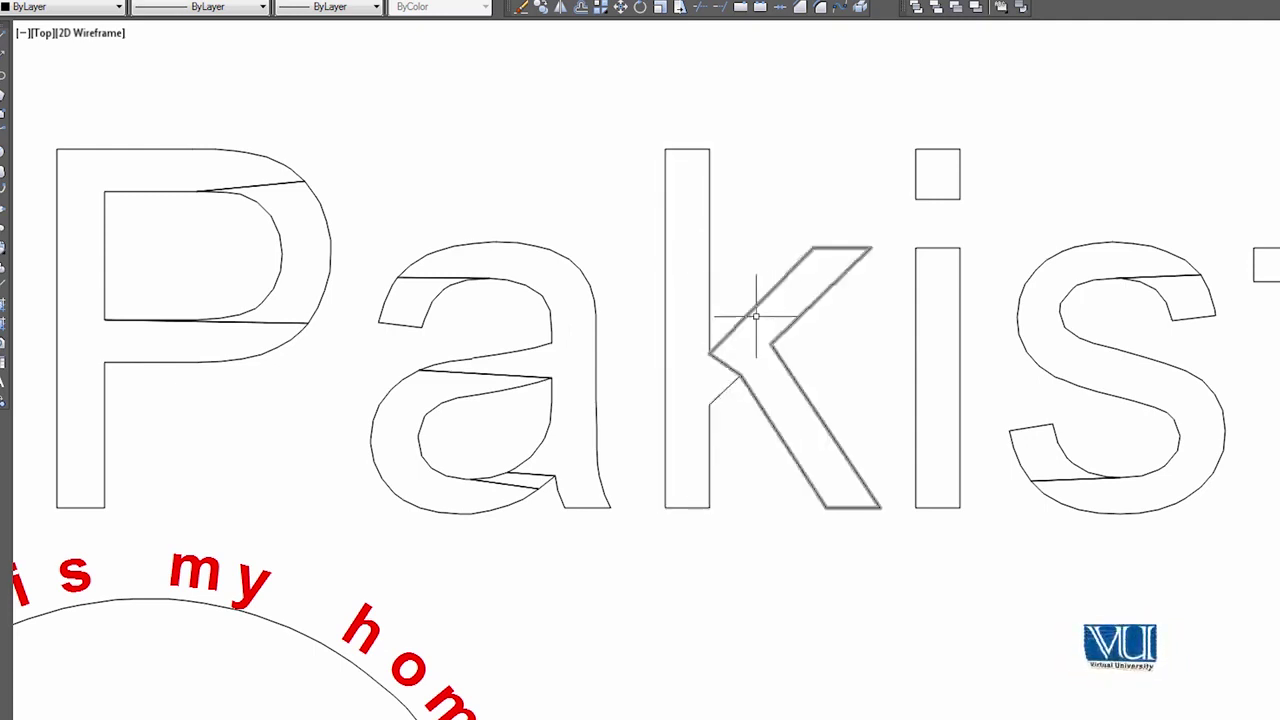
middle_drag(792, 293, 700, 277)
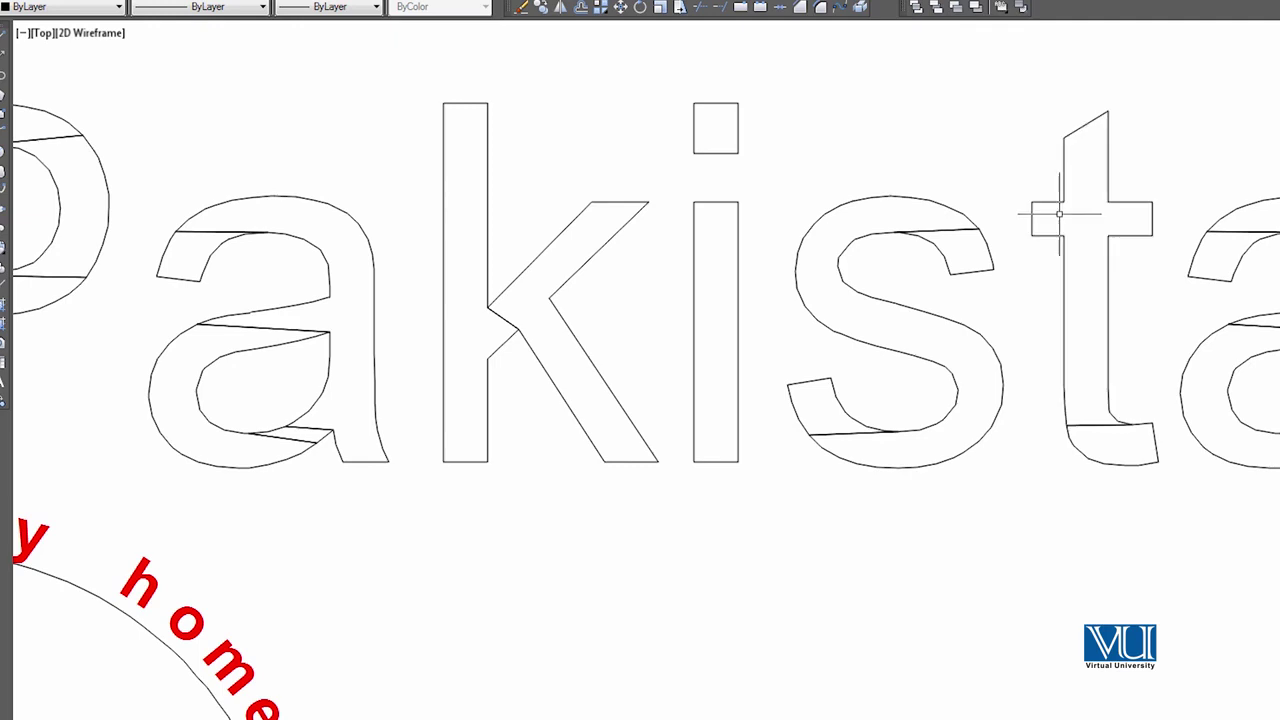
scroll(1085, 213, down, 5)
scroll(866, 171, up, 5)
scroll(820, 409, up, 3)
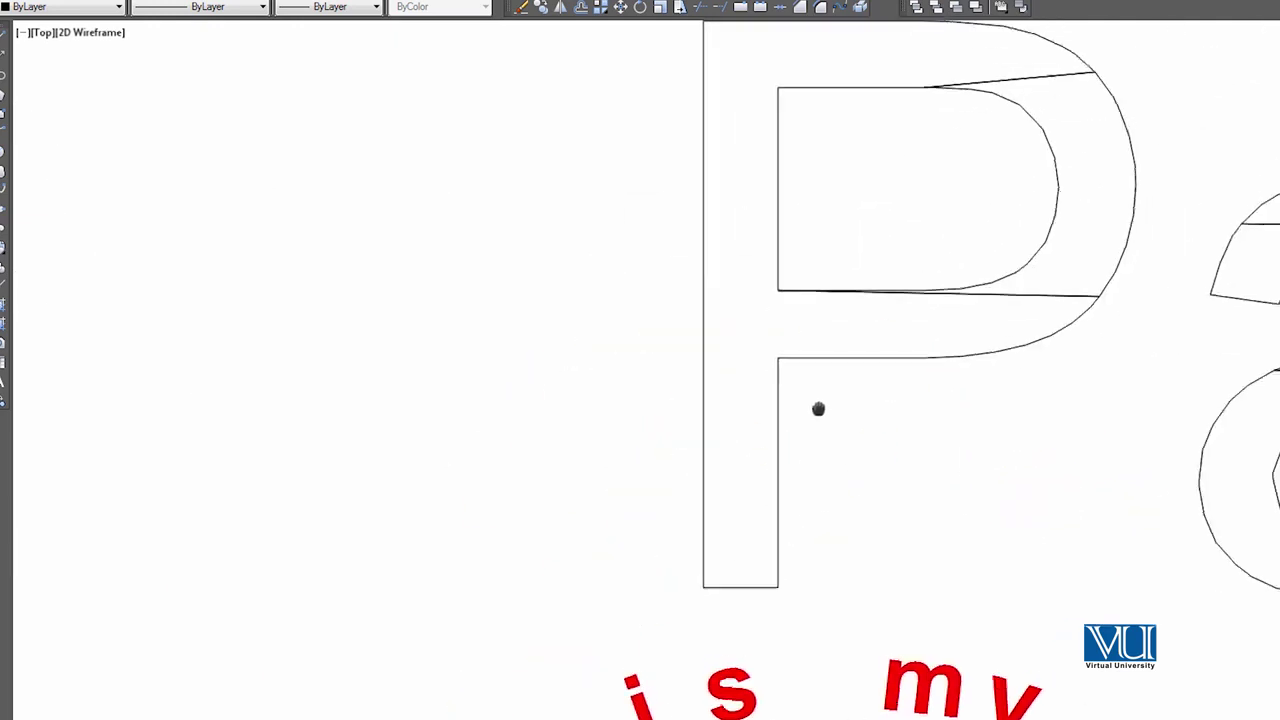
click(618, 357)
click(562, 360)
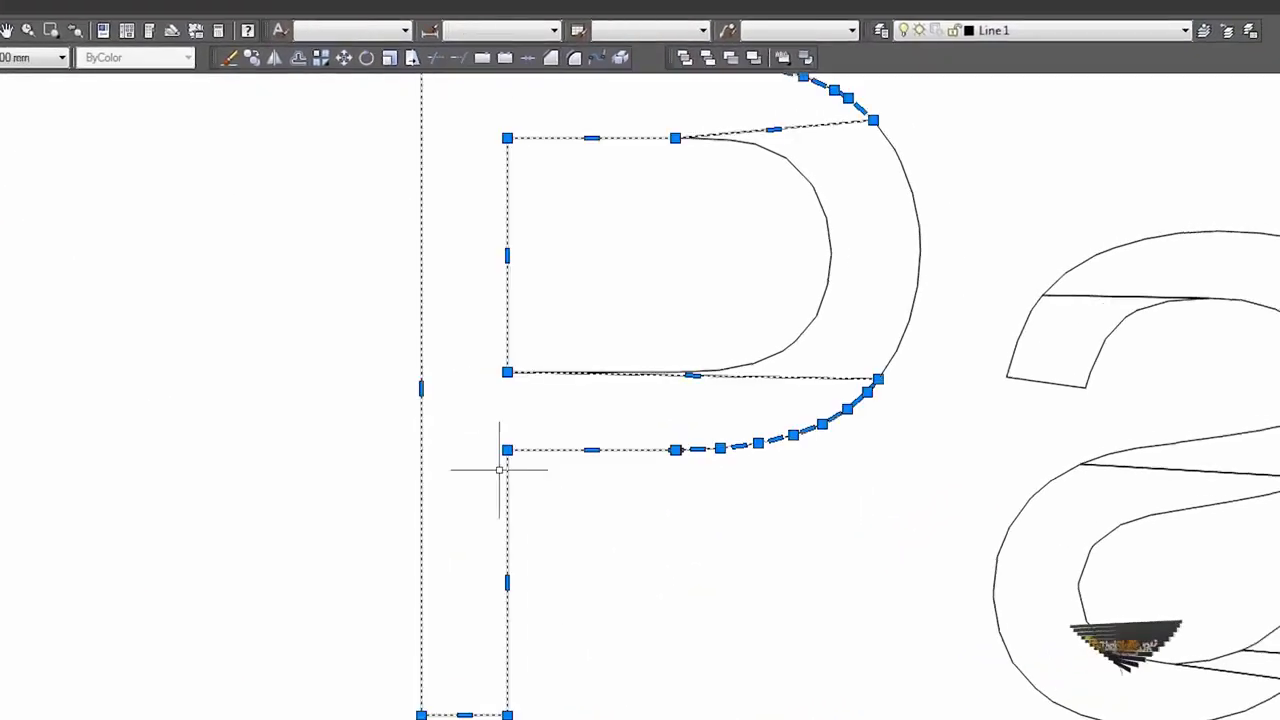
scroll(637, 408, down, 4)
scroll(479, 453, up, 2)
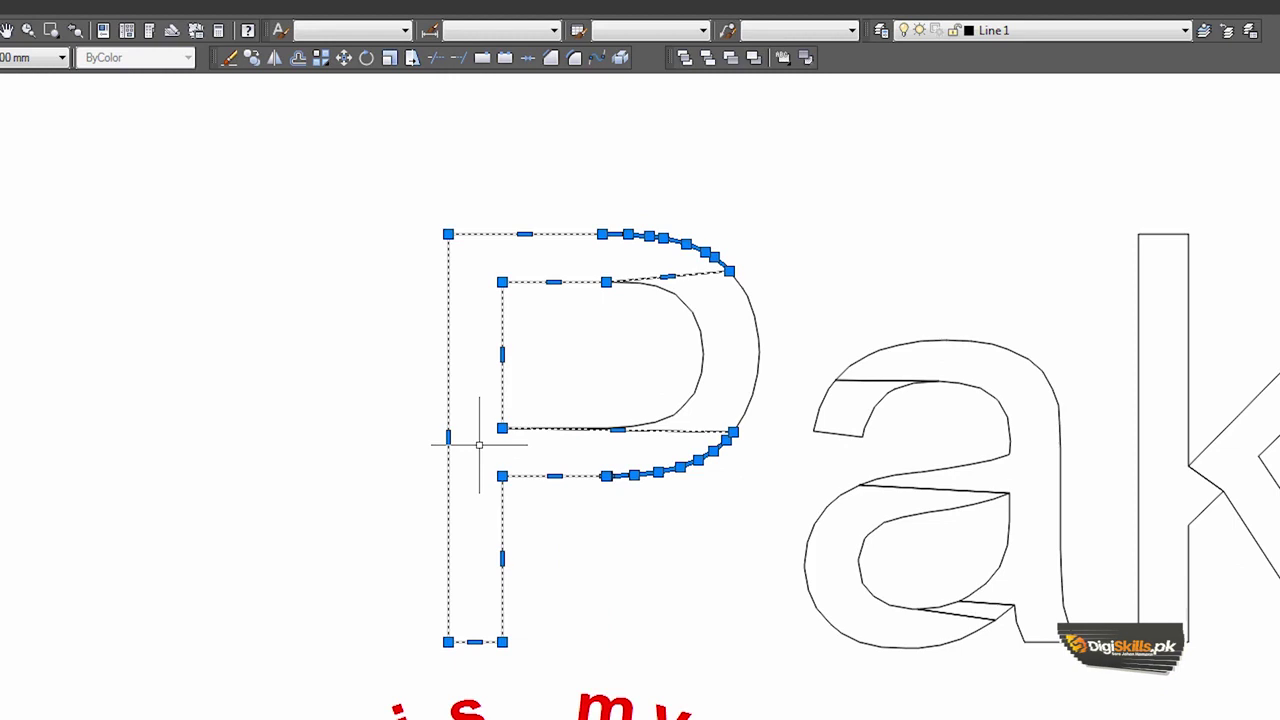
Shorten the P by raising its bottom edge and lowering its top-left corner, then zoom out.
click(475, 642)
click(480, 546)
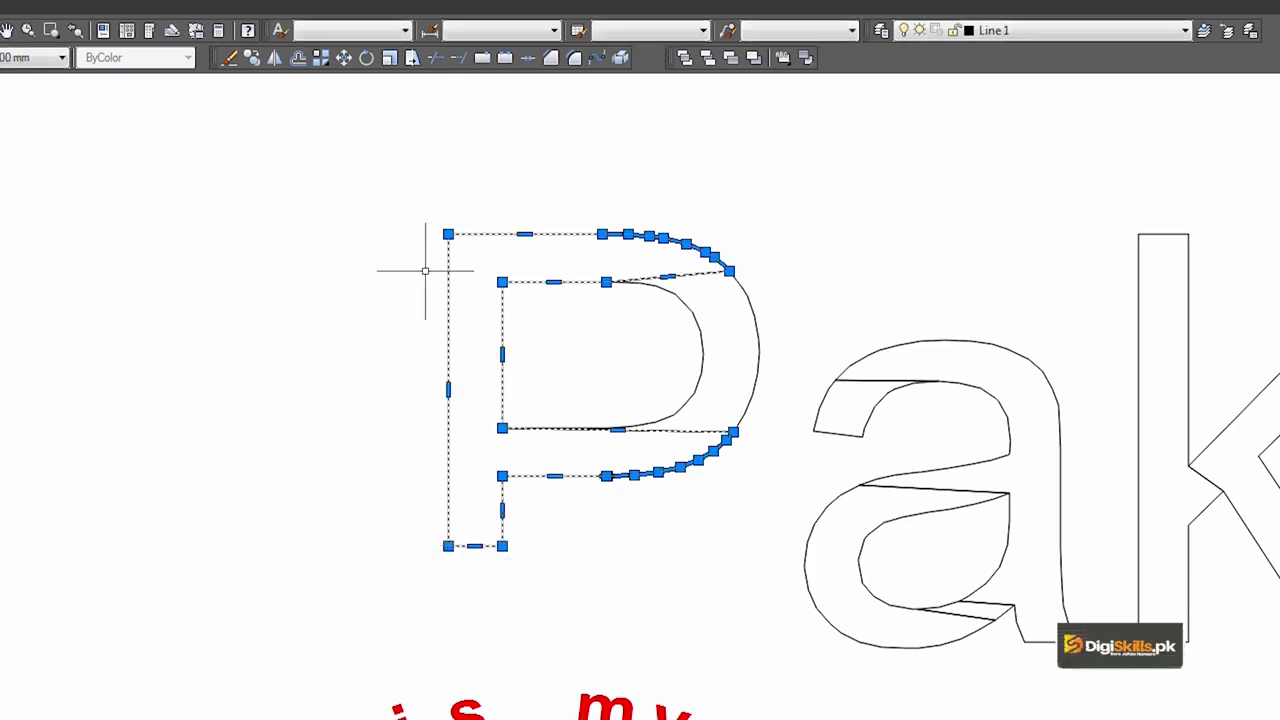
click(448, 234)
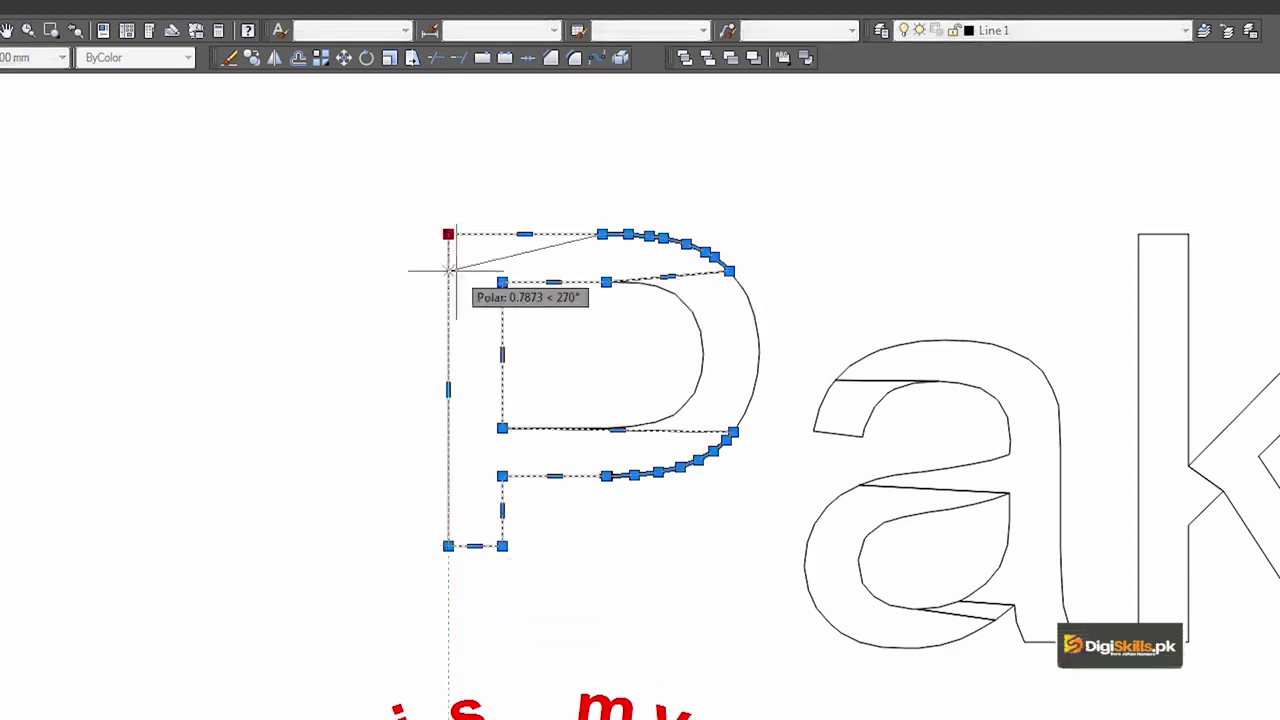
click(448, 267)
middle_drag(975, 395, 392, 308)
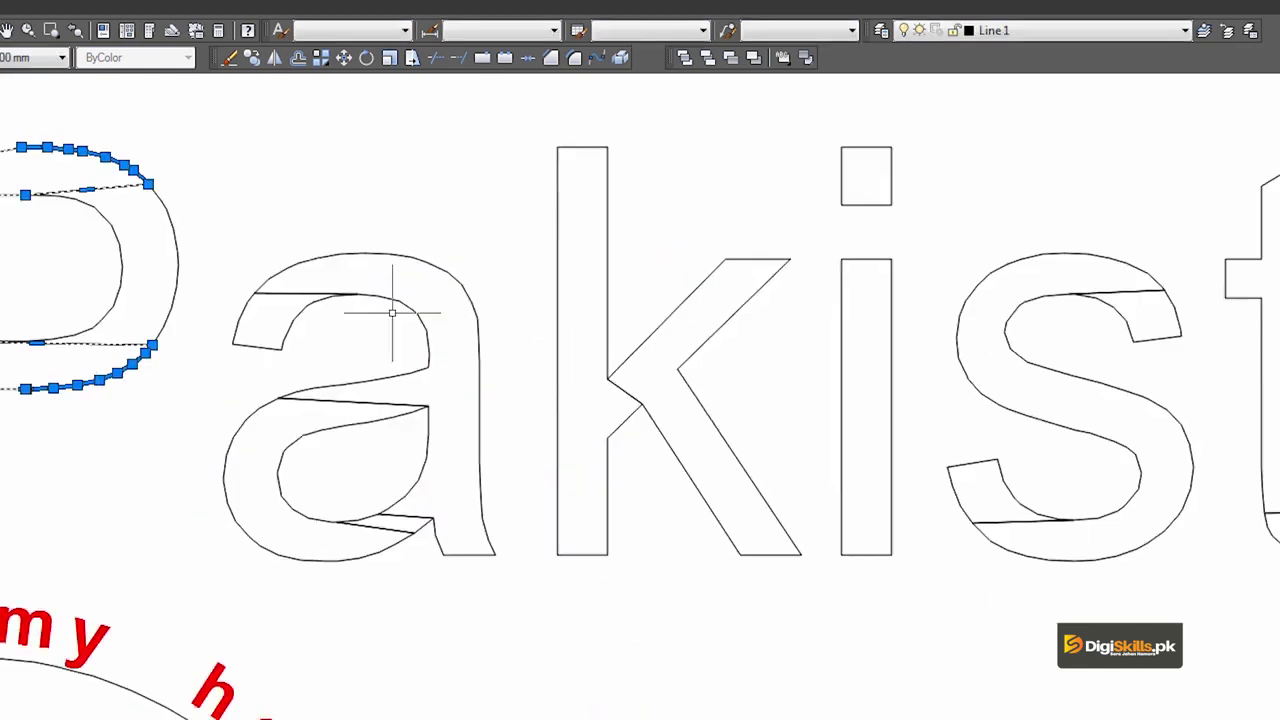
click(586, 343)
click(583, 319)
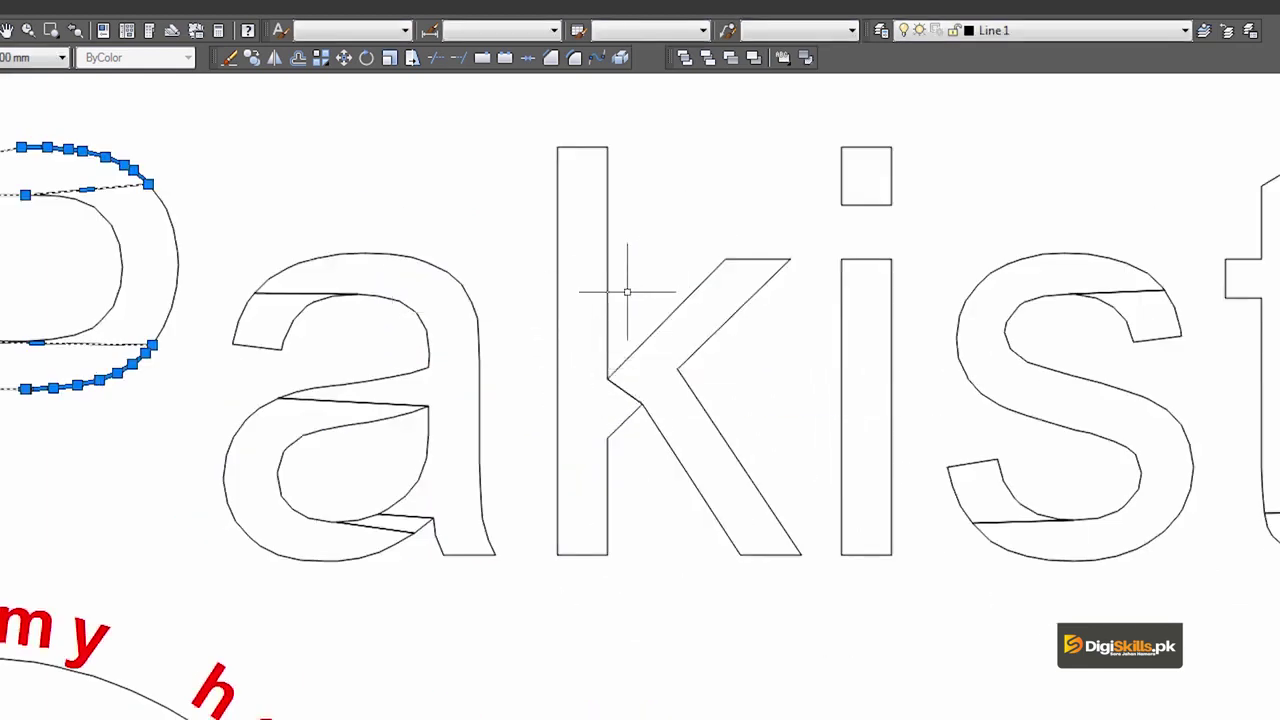
scroll(330, 395, down, 4)
middle_drag(657, 315, 501, 372)
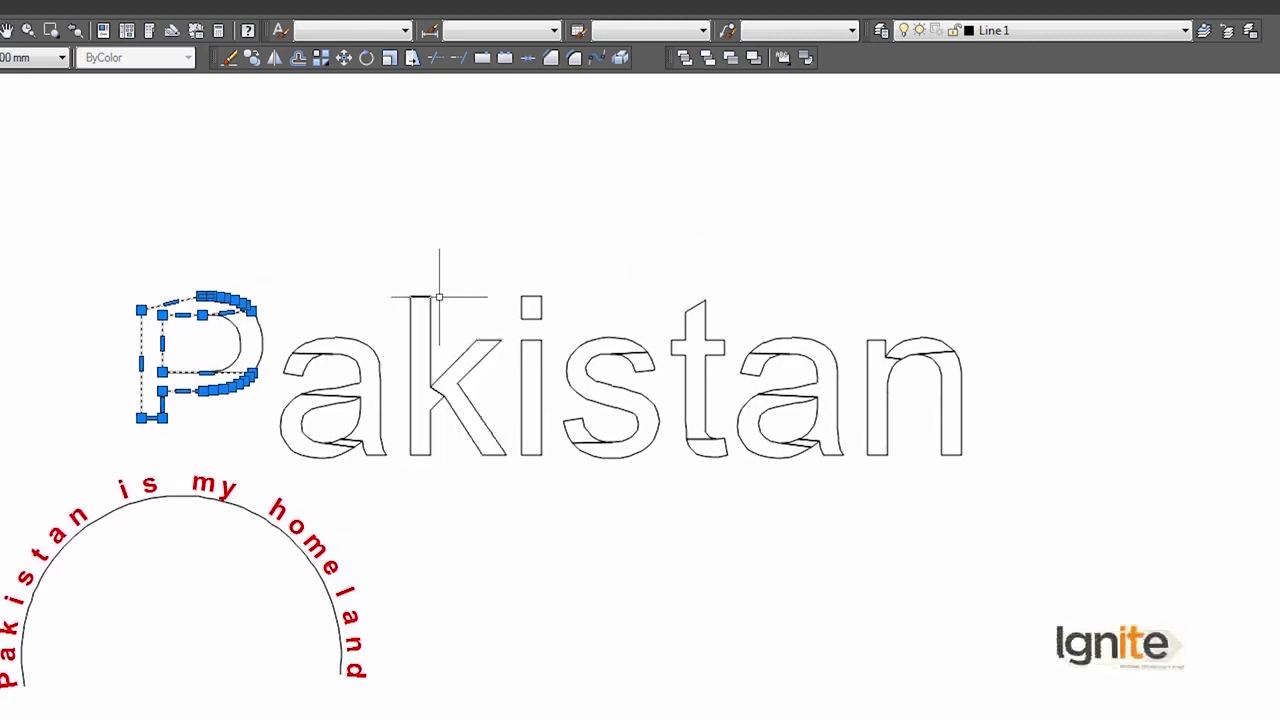
key(Escape)
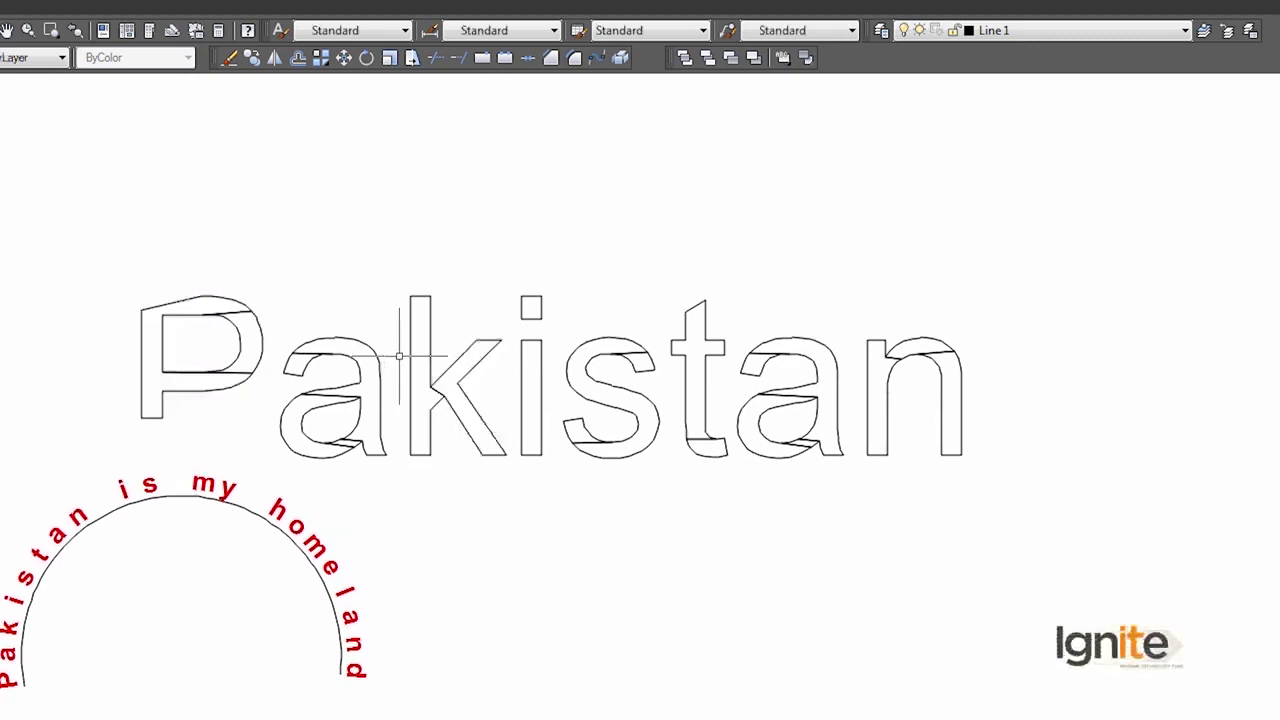
scroll(399, 355, down, 2)
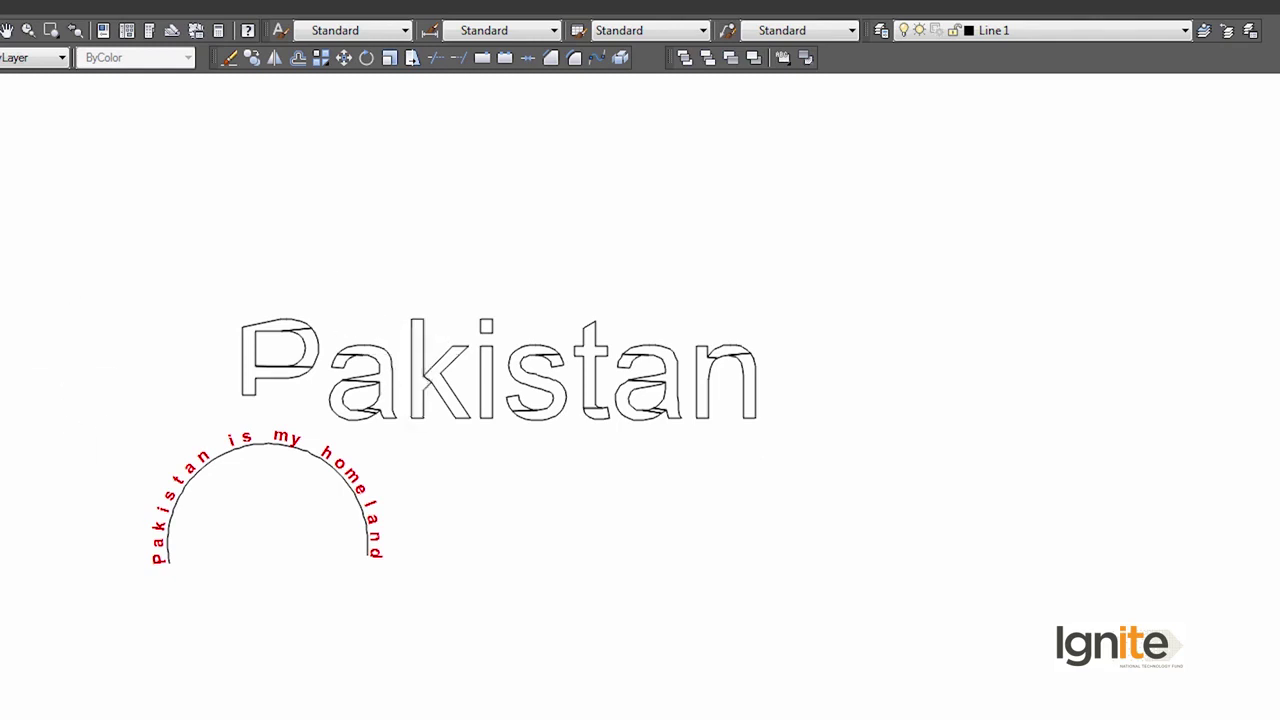
Start a single-line text at a point near the top of the drawing, keeping the default height.
click(294, 24)
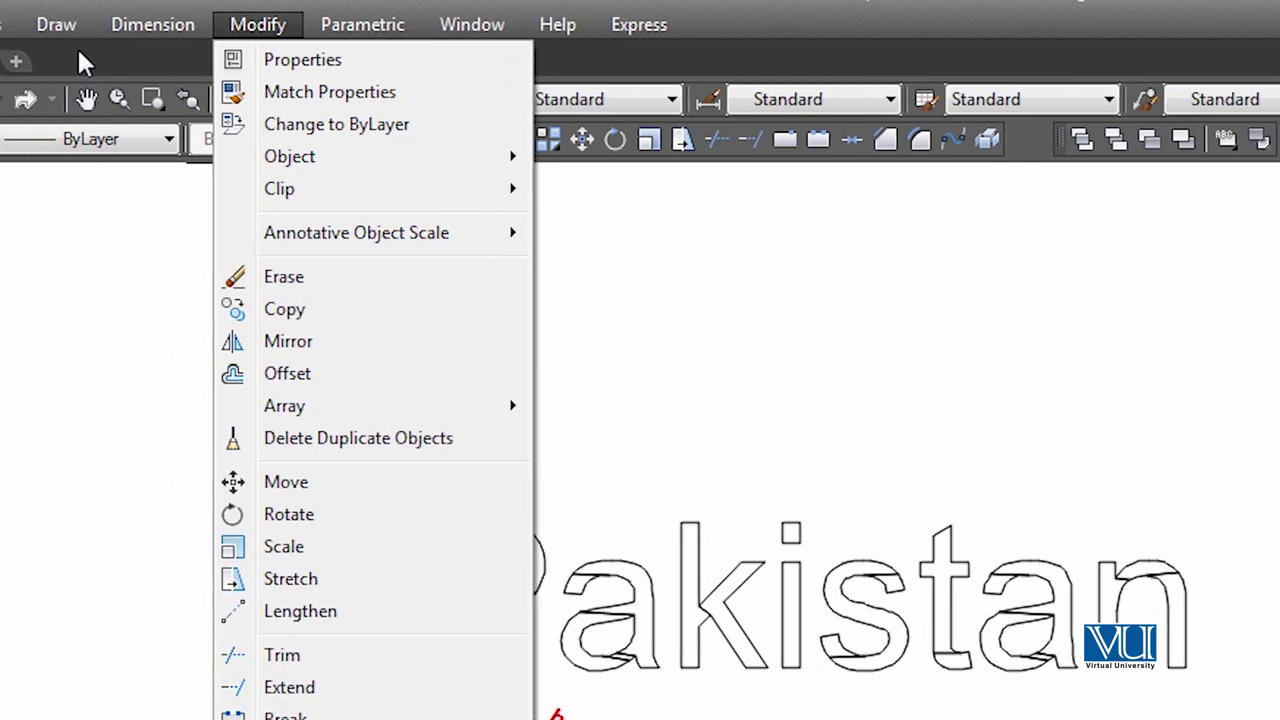
mouse_move(212, 569)
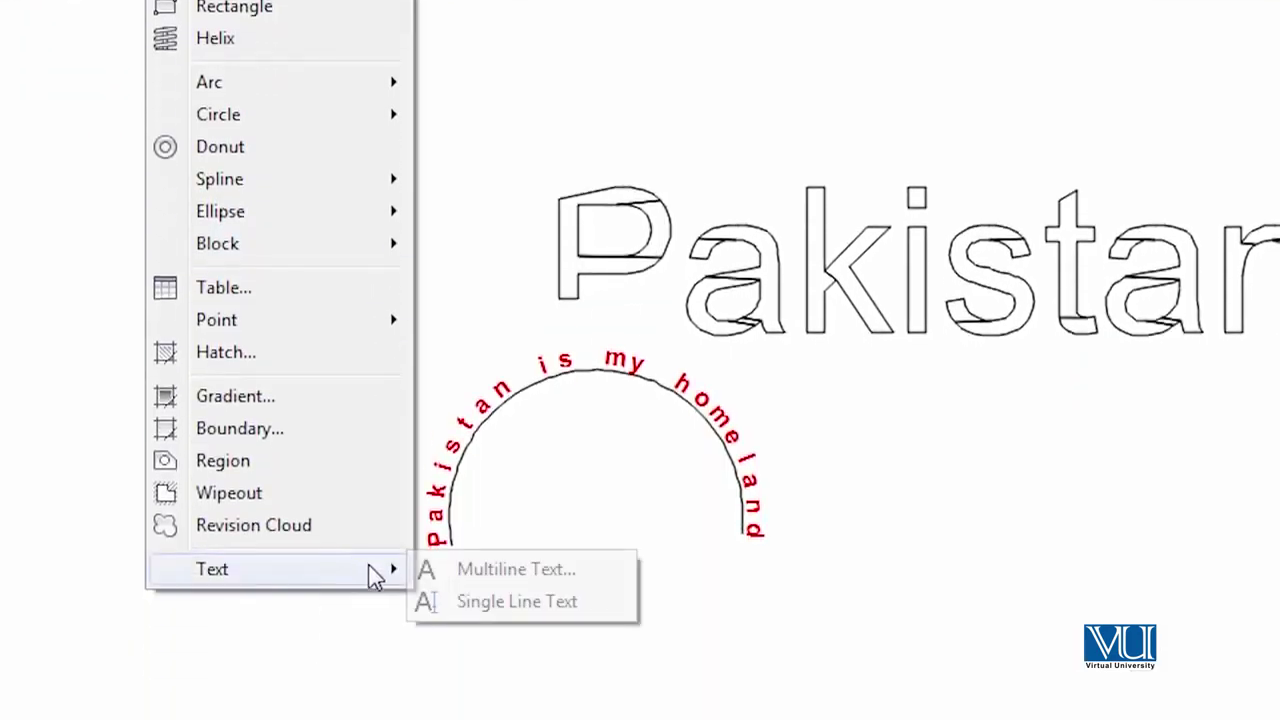
click(517, 601)
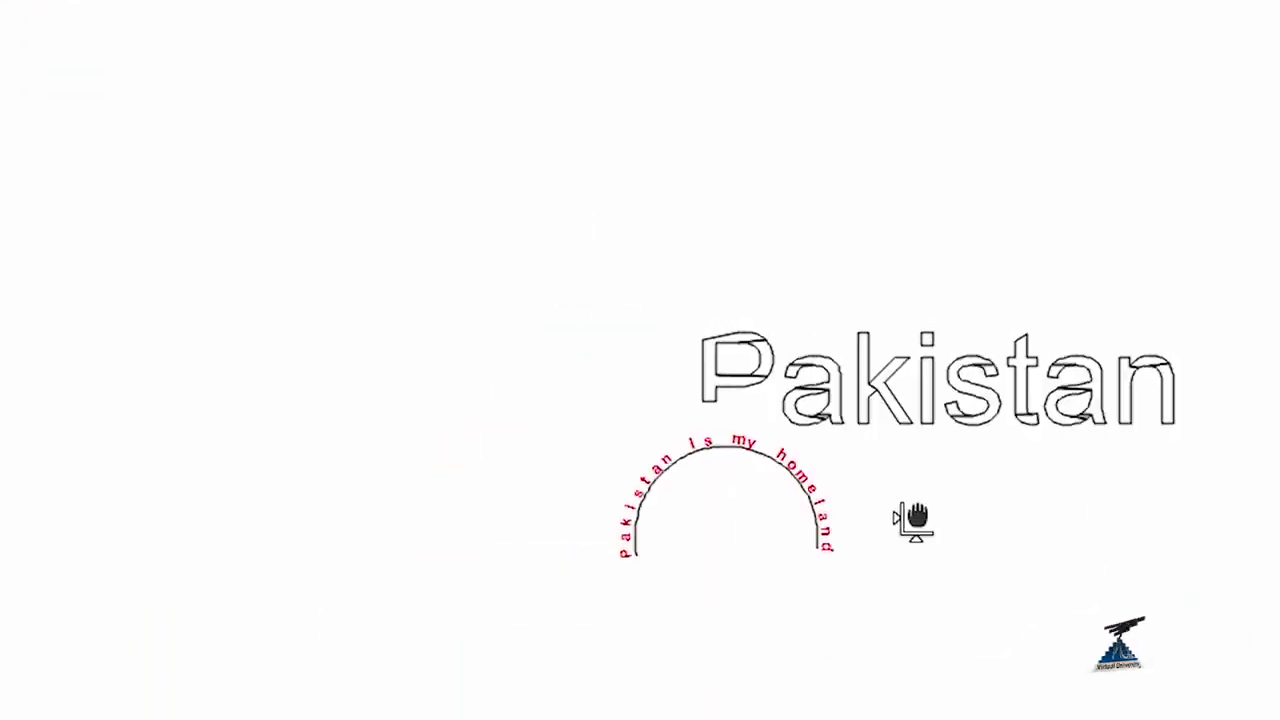
click(475, 45)
key(Return)
key(Return)
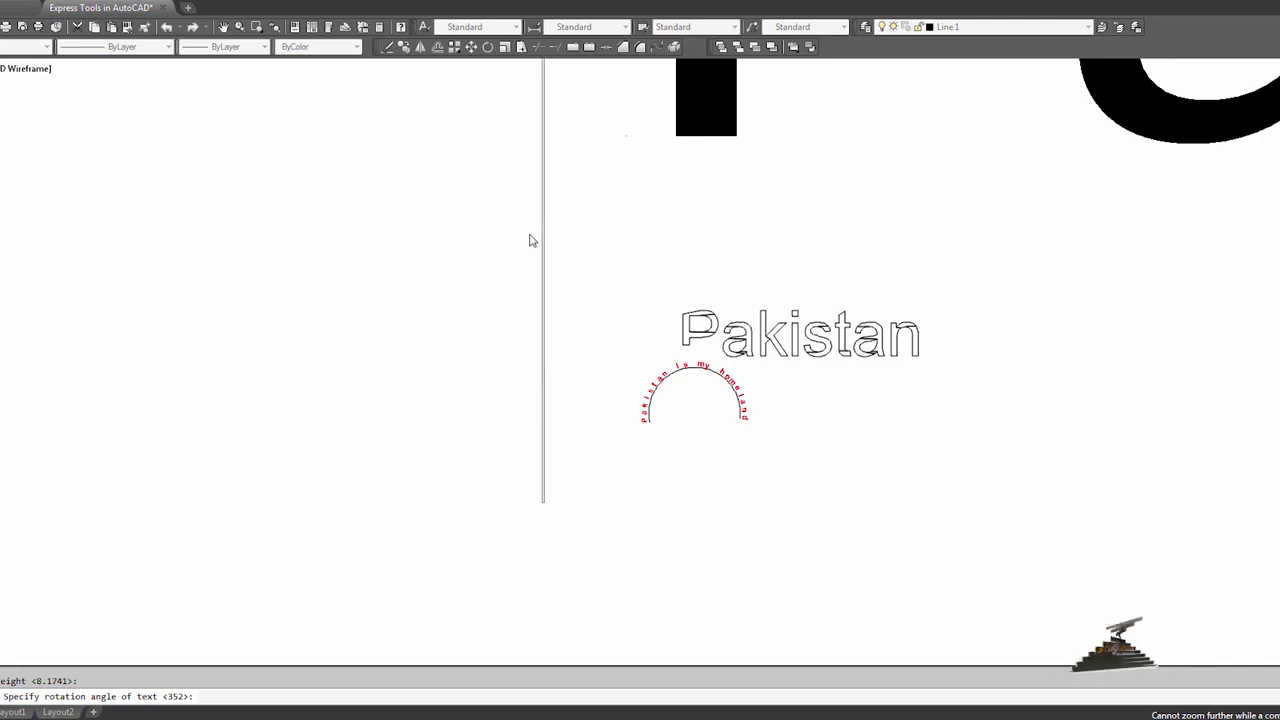
Edit the new 'Pakistan' text to delete the stray extra letter, then close the editor.
scroll(515, 330, up, 3)
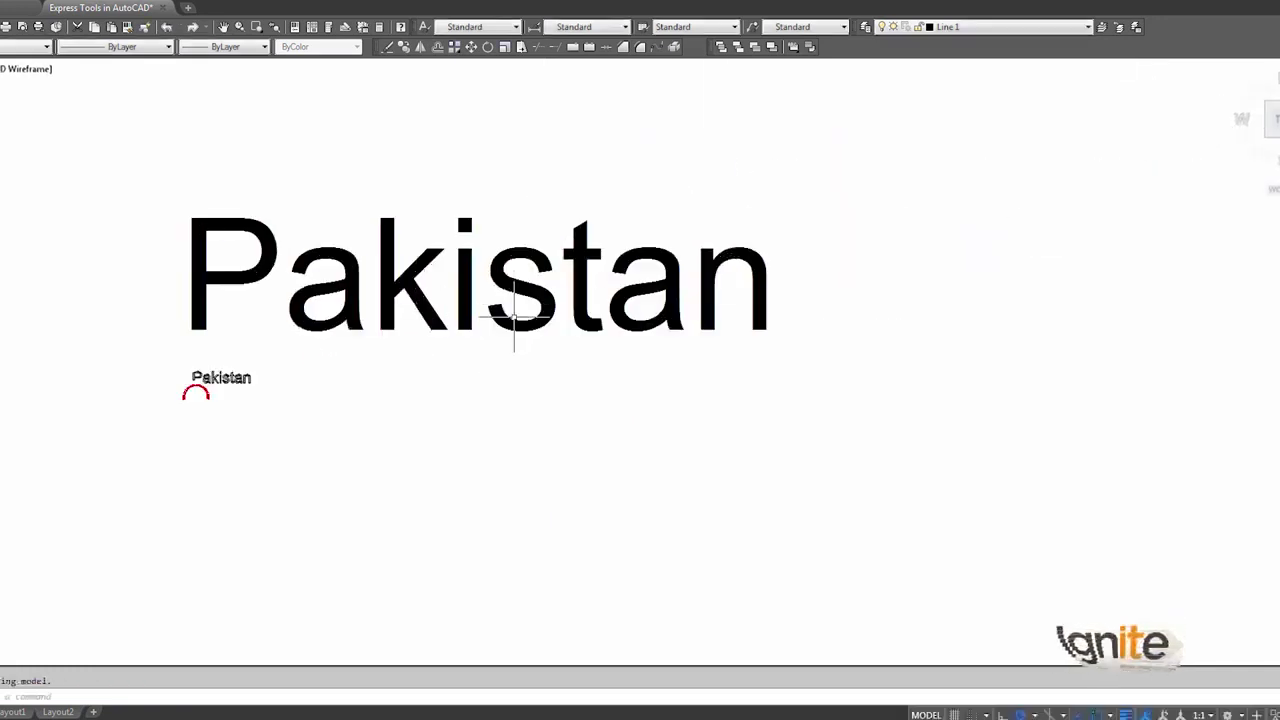
double_click(490, 260)
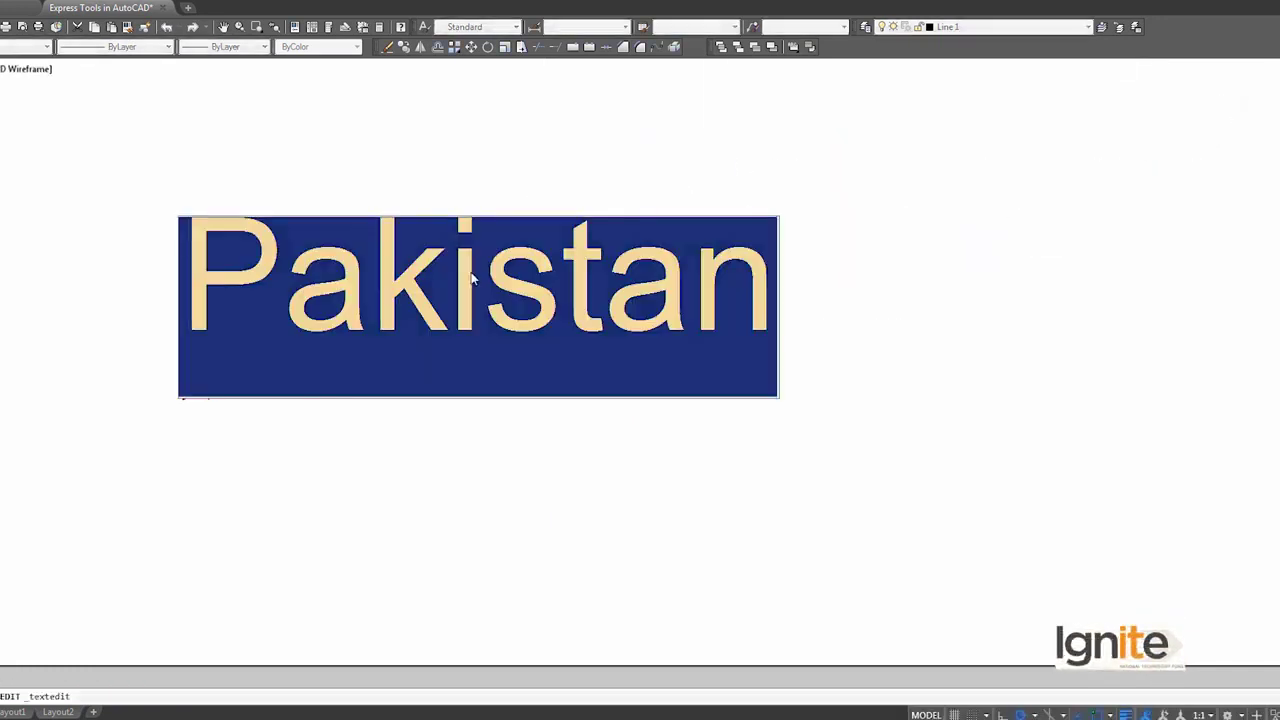
click(474, 280)
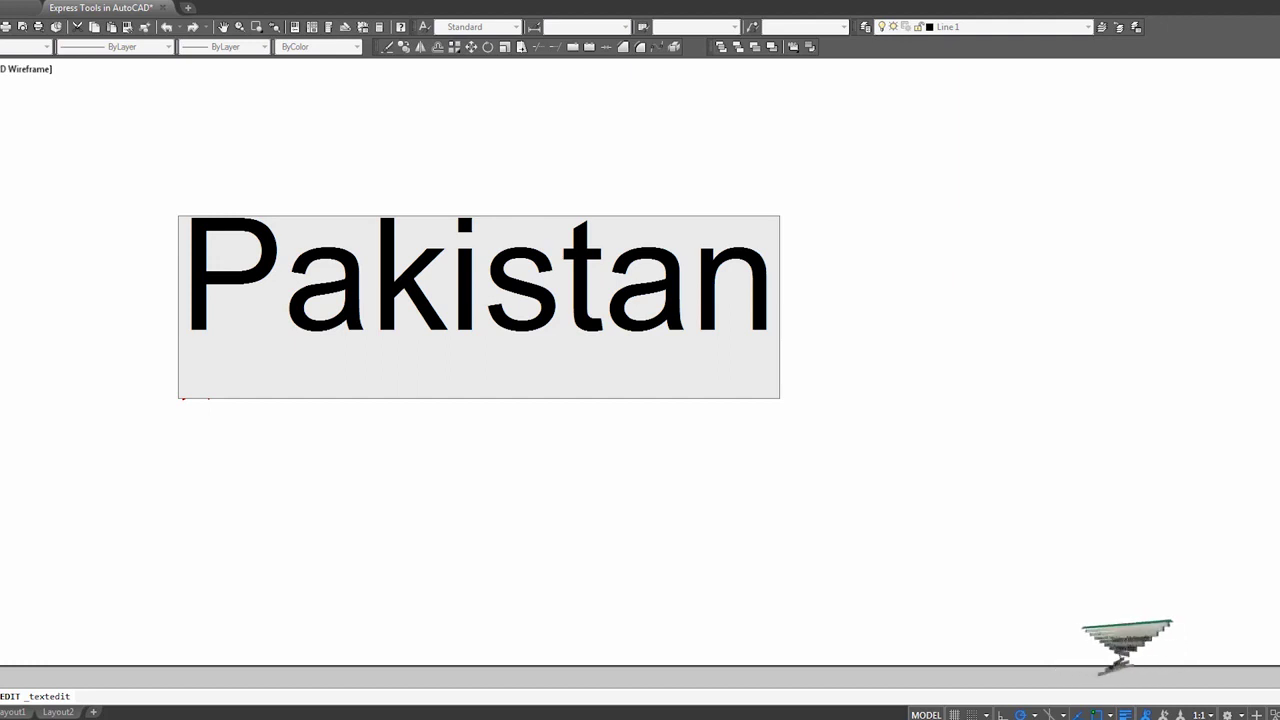
text(h)
key(BackSpace)
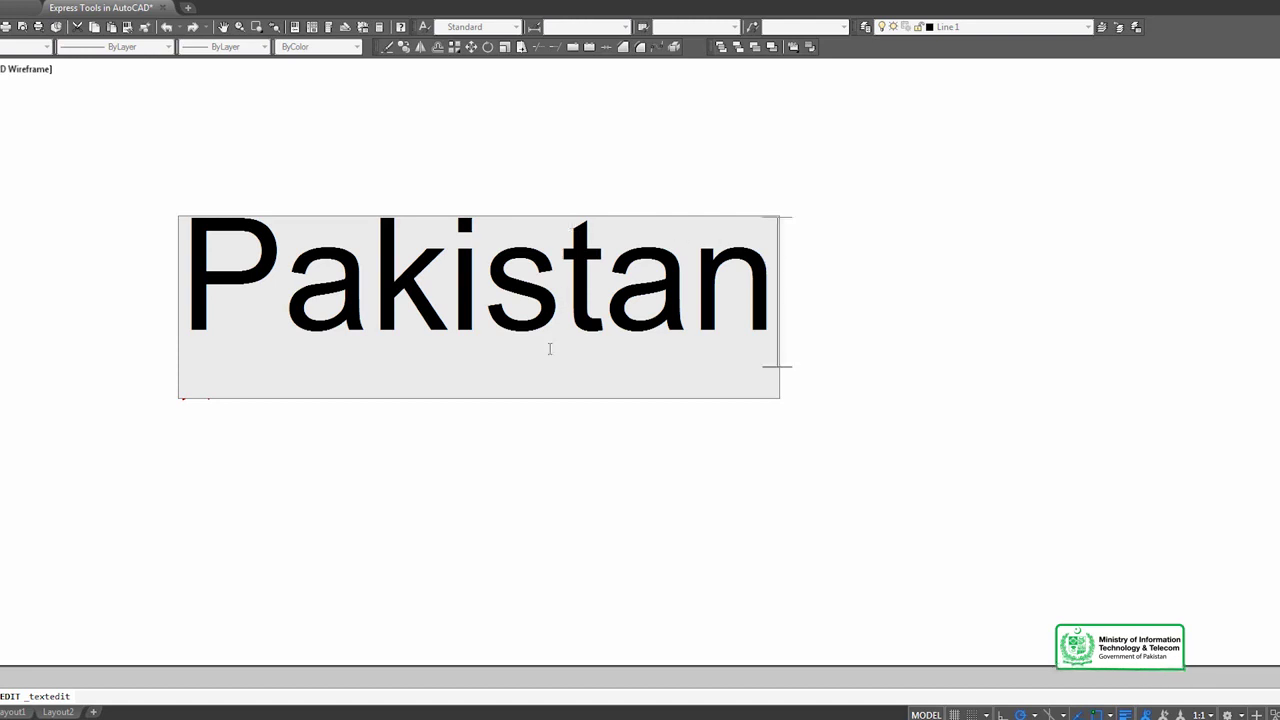
click(402, 462)
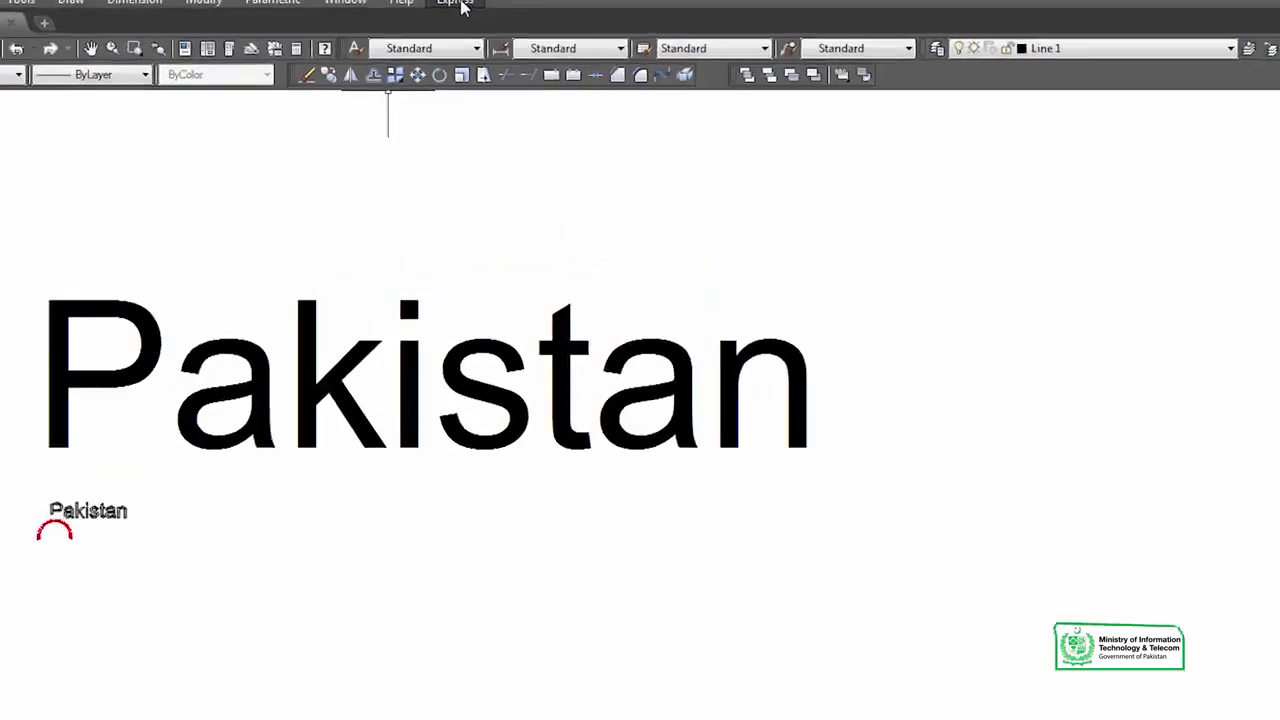
Convert the large 'Pakistan' single-line text to Mtext with Express Convert Text to Mtext.
click(500, 12)
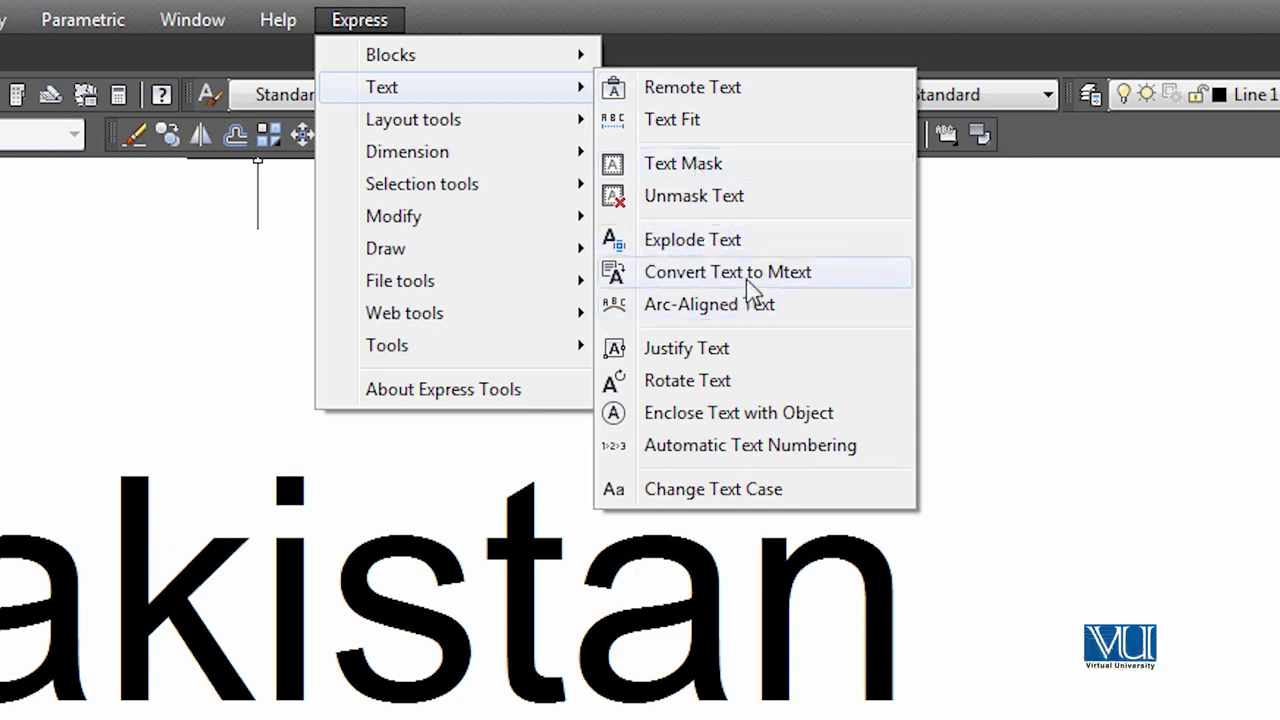
click(748, 281)
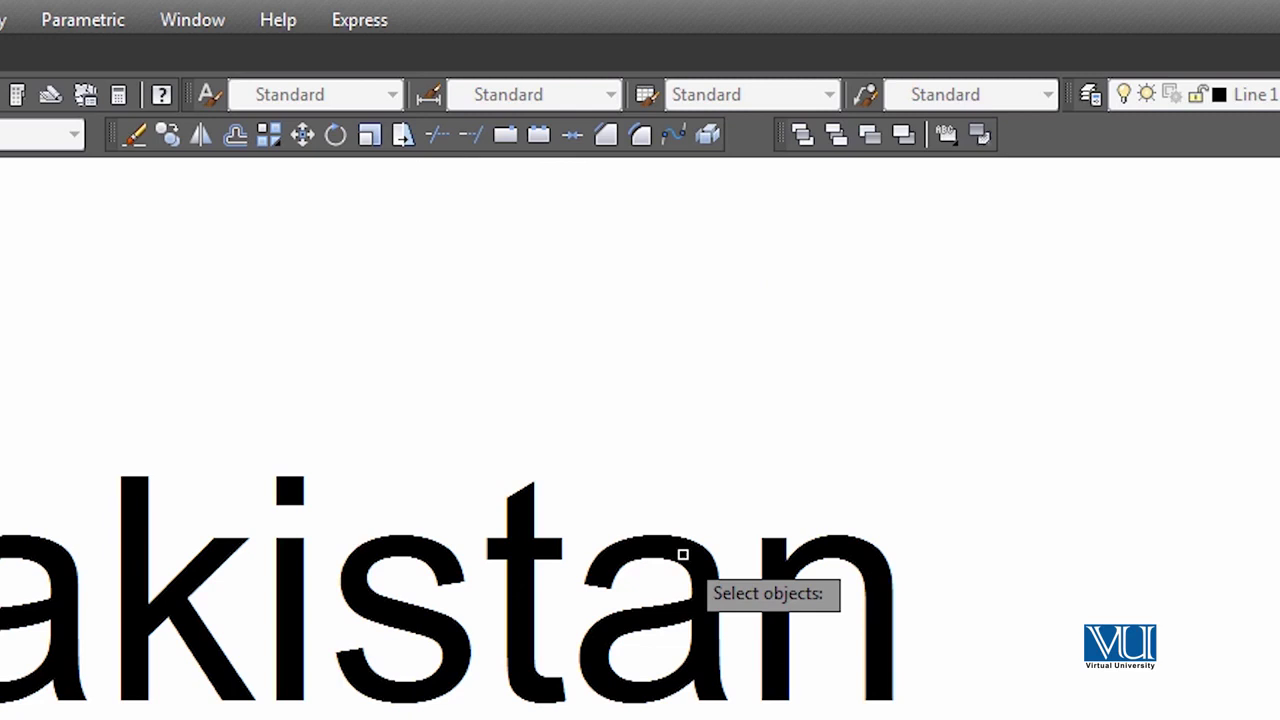
click(624, 563)
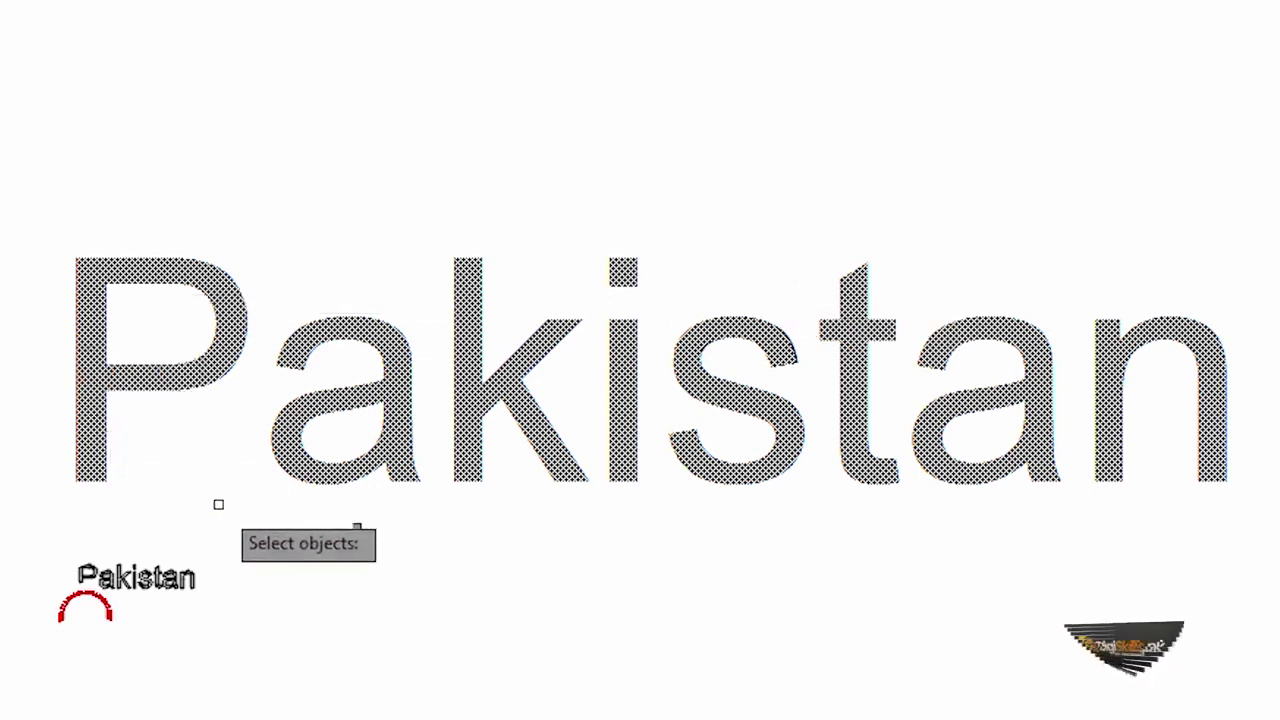
key(Return)
click(857, 360)
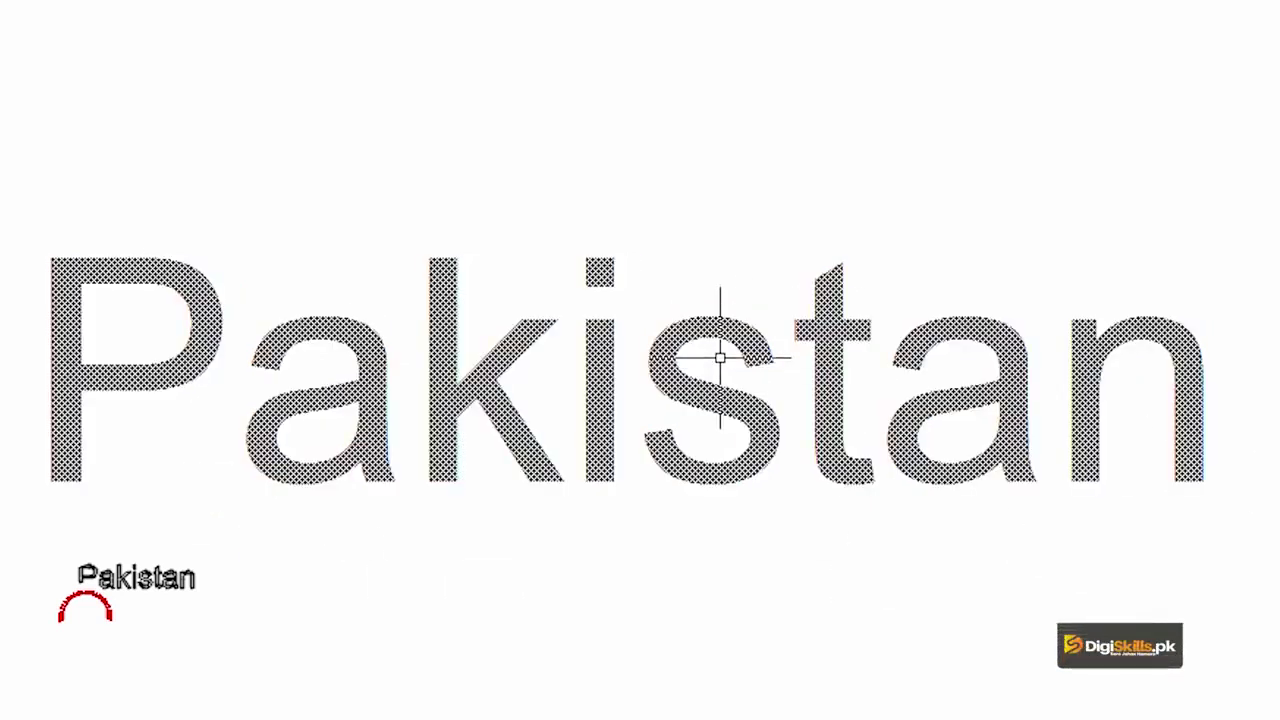
Format all of the 'Pakistan' Mtext as bold, red, Arial Black and apply it.
double_click(791, 406)
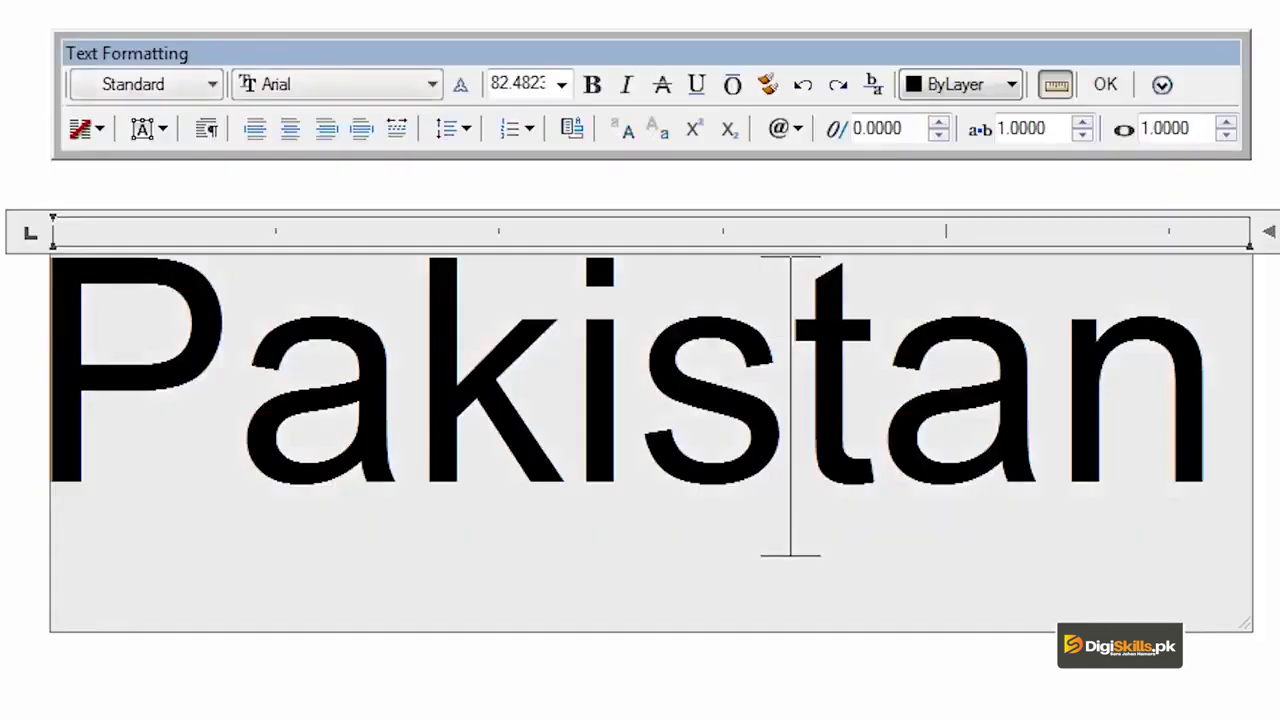
key(ctrl+a)
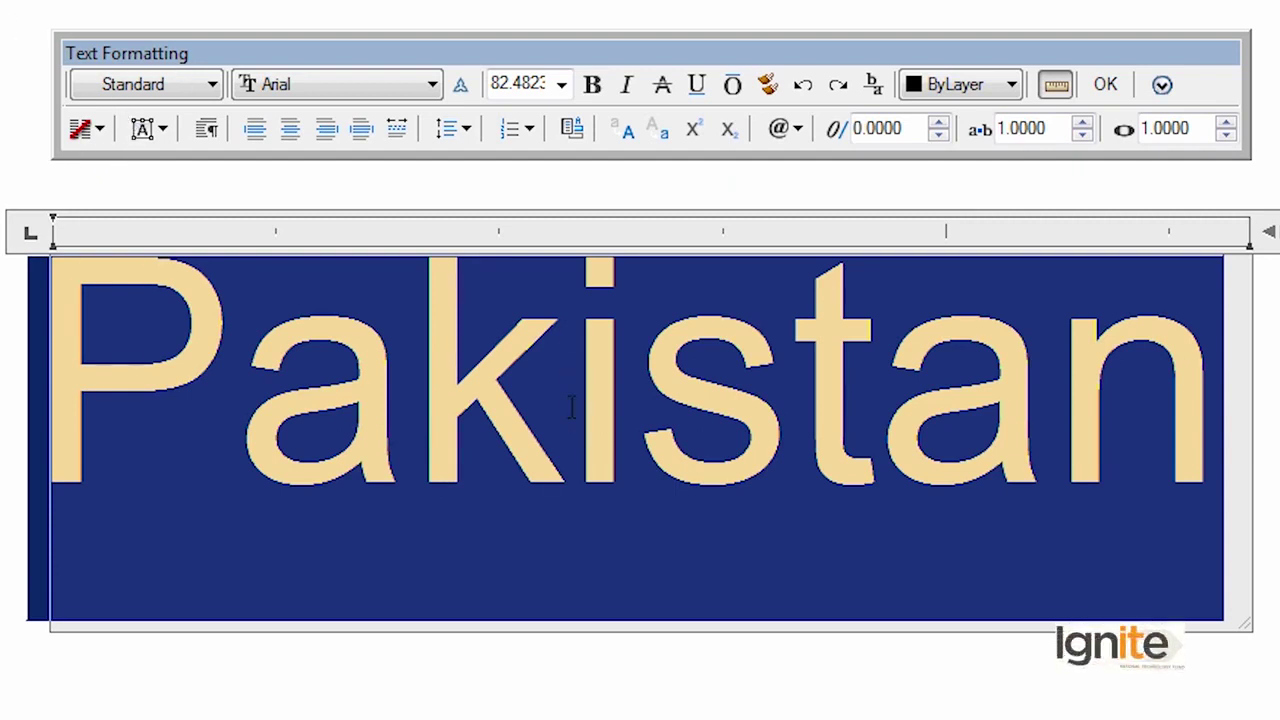
click(330, 88)
scroll(414, 160, up, 2)
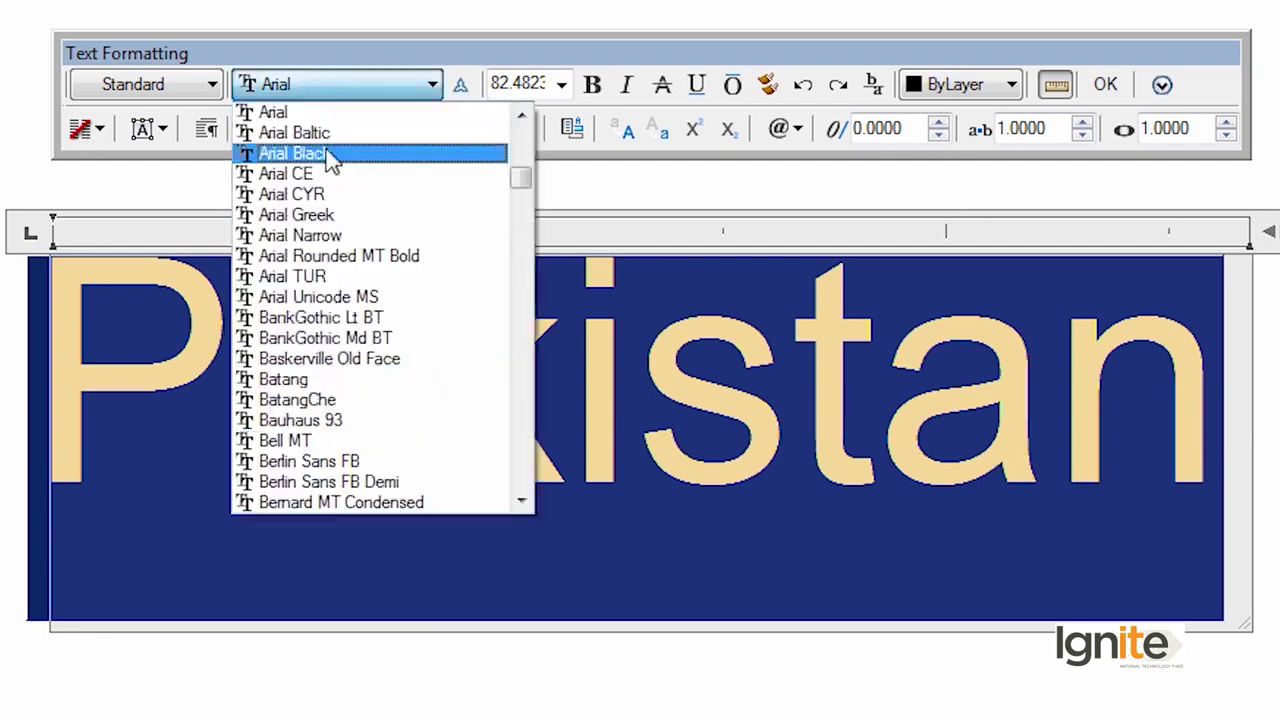
click(405, 160)
click(592, 86)
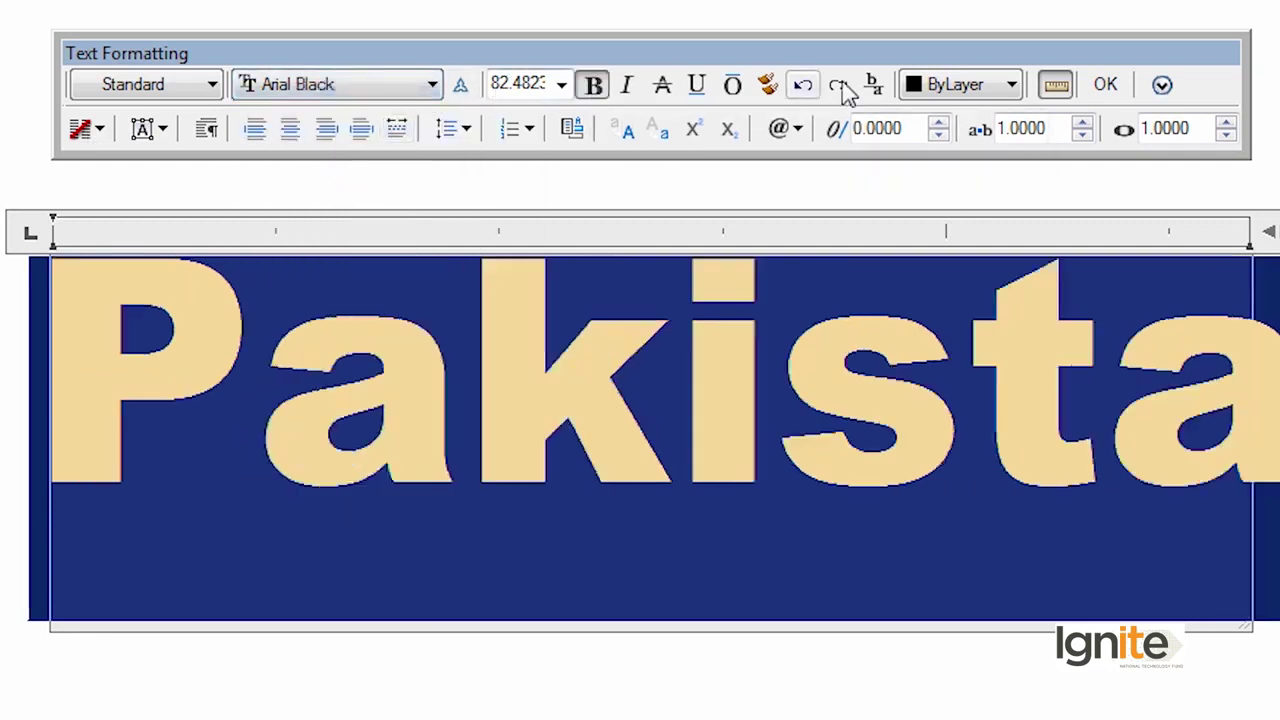
click(966, 86)
click(953, 160)
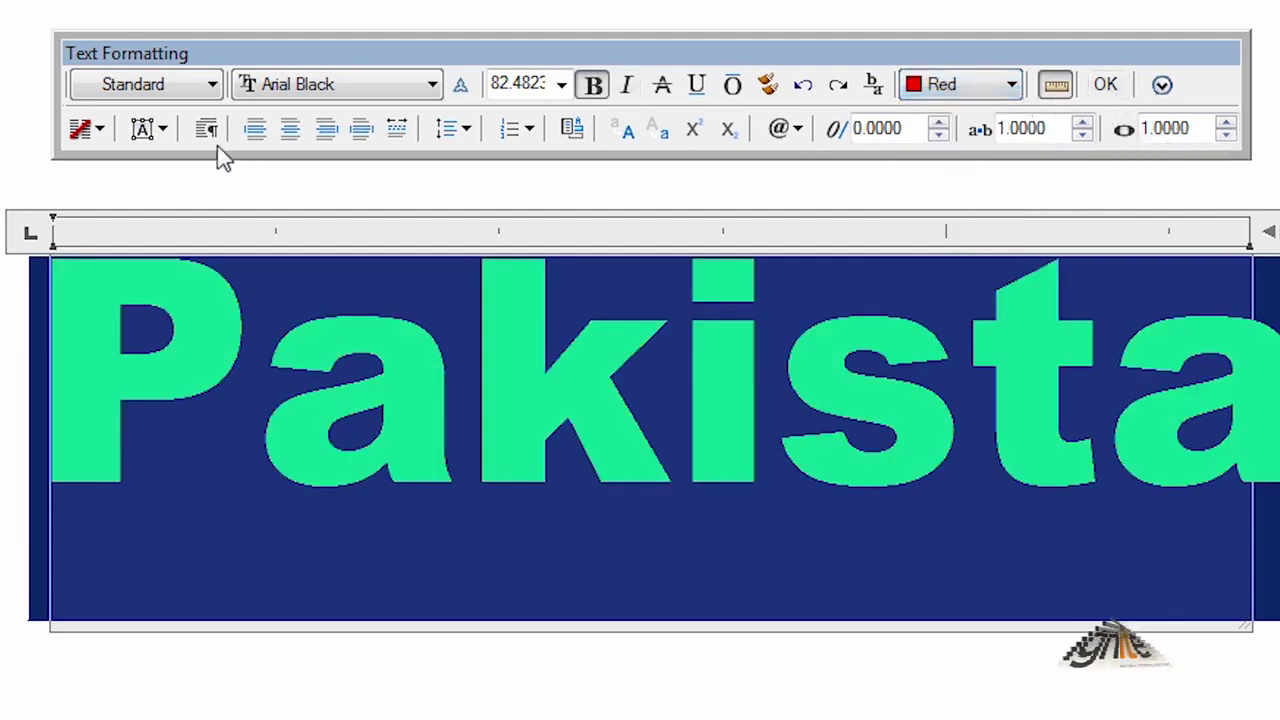
click(1110, 88)
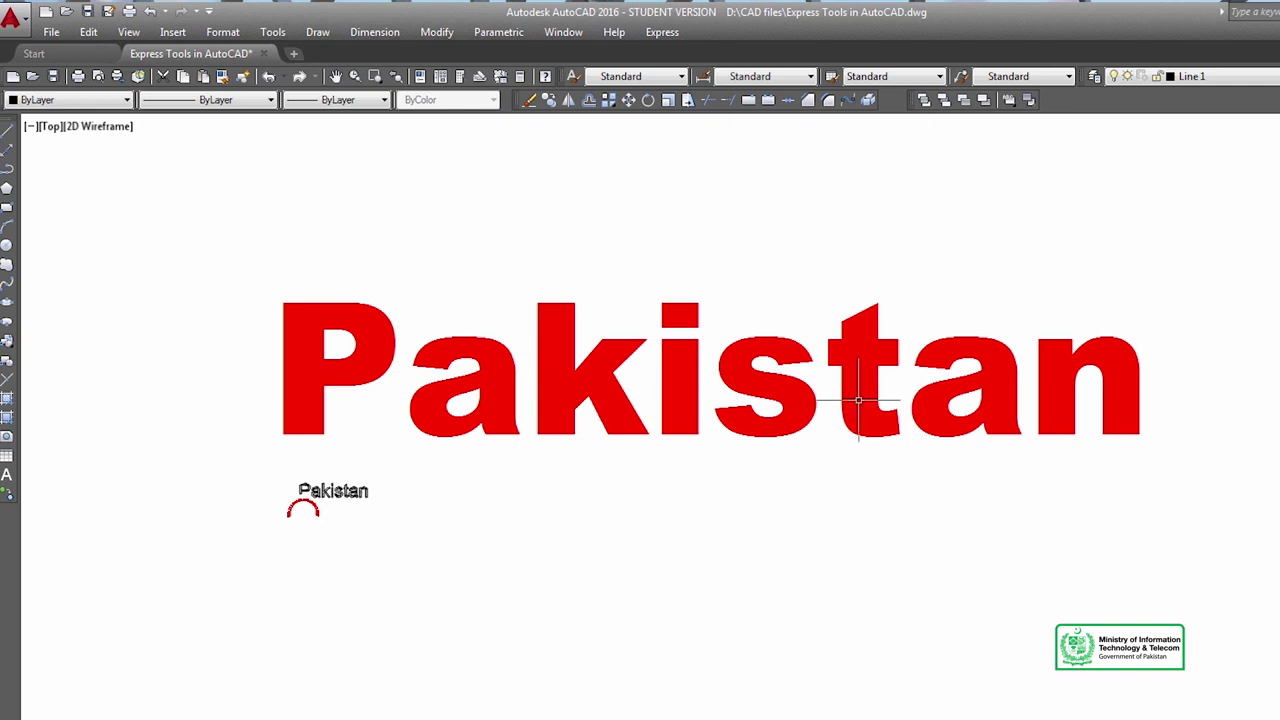
Show the Express File tools list, from Move Backup Files to Revert to Original.
click(660, 33)
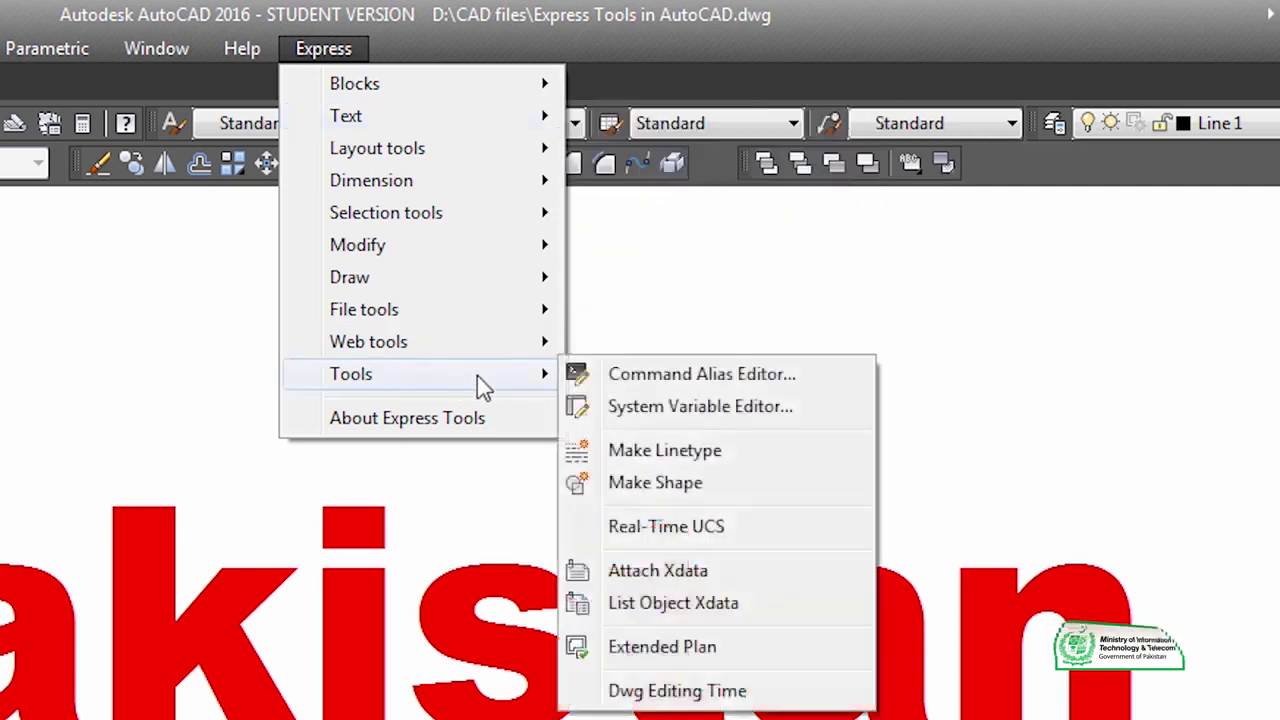
mouse_move(364, 309)
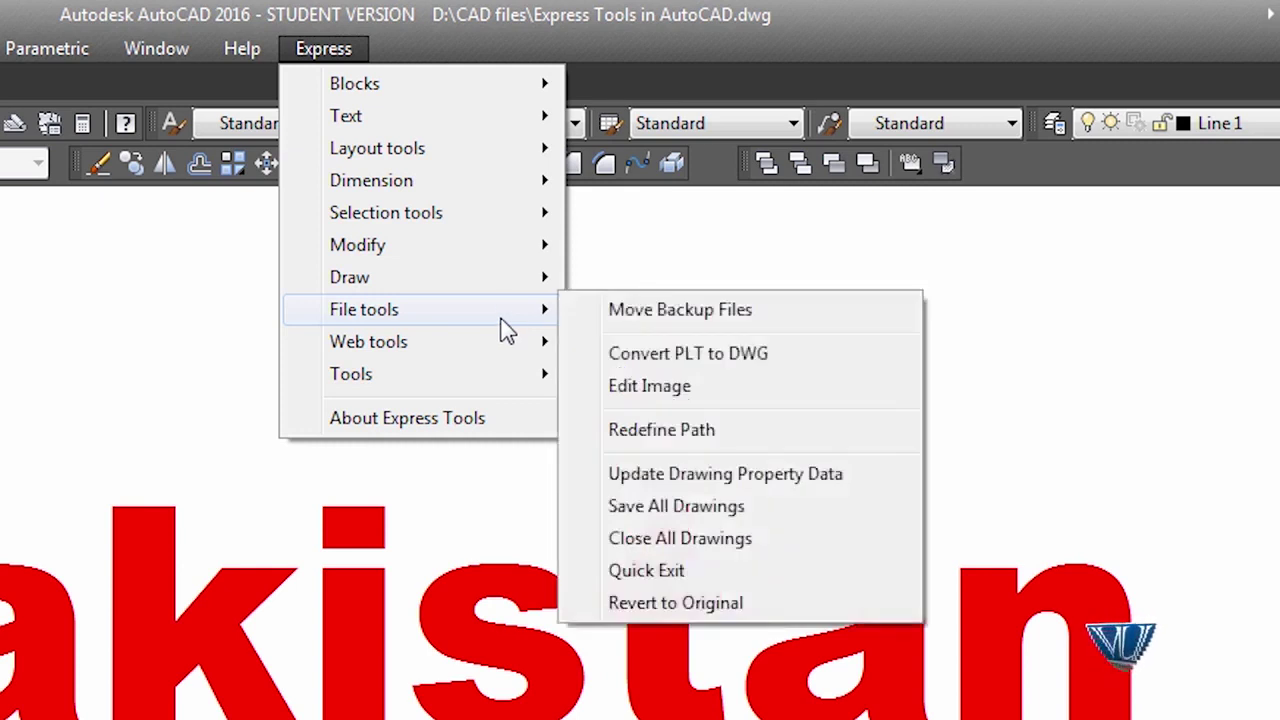
Dismiss the Express menu, returning to the drawing with the red 'Pakistan' text.
click(226, 314)
click(22, 398)
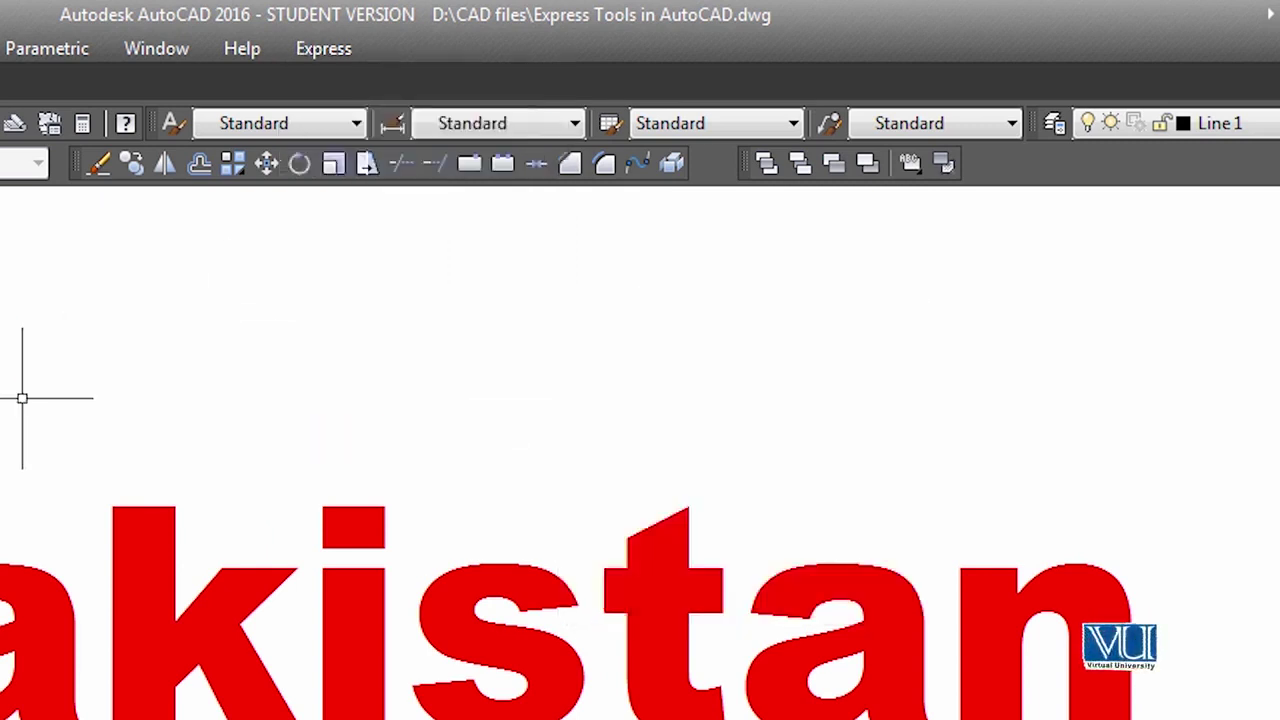